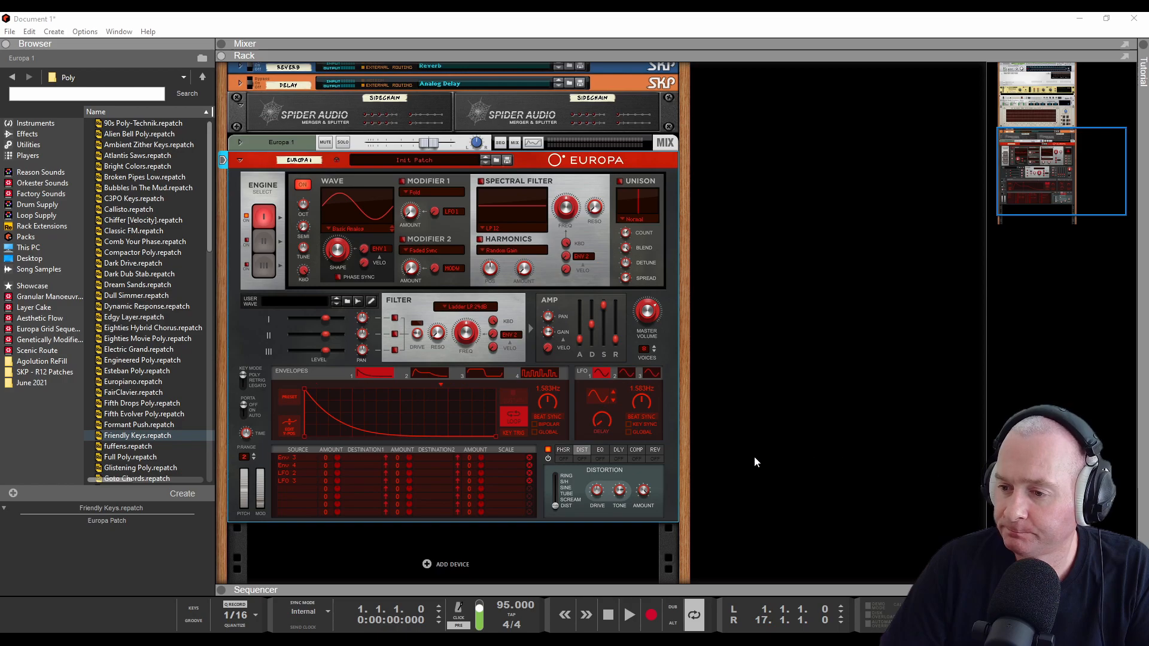
- Set engine 1's wave shape to about 17.6% and its shape modulation amount to about 9%
left_click(711, 239)
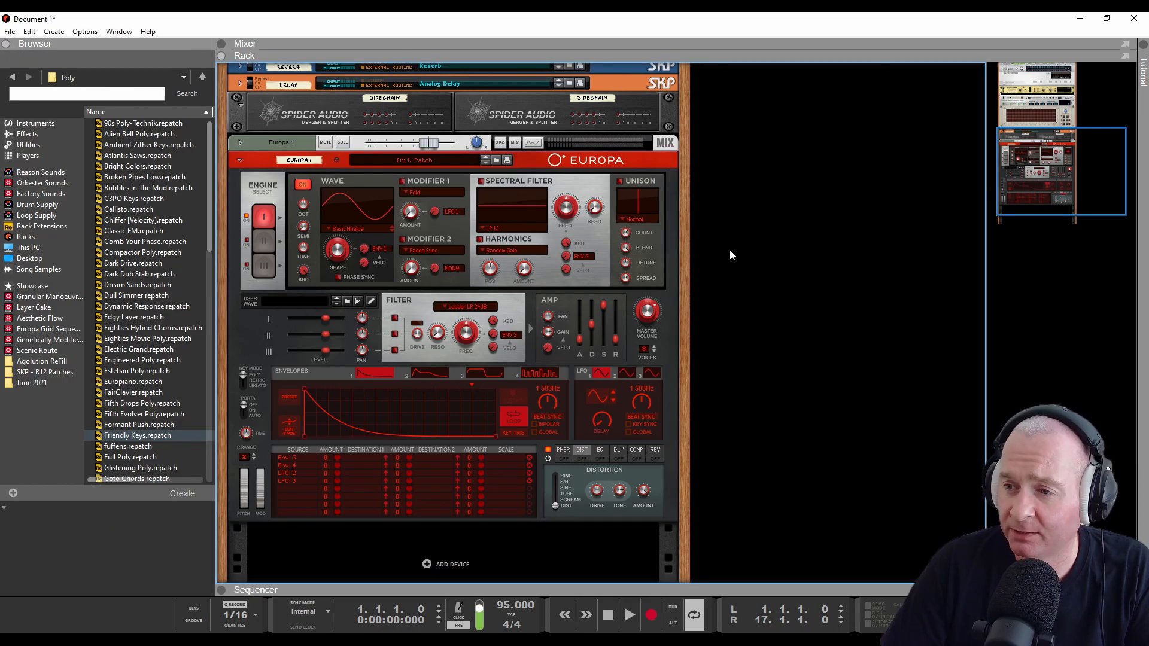
scroll(731, 252, "down", 2)
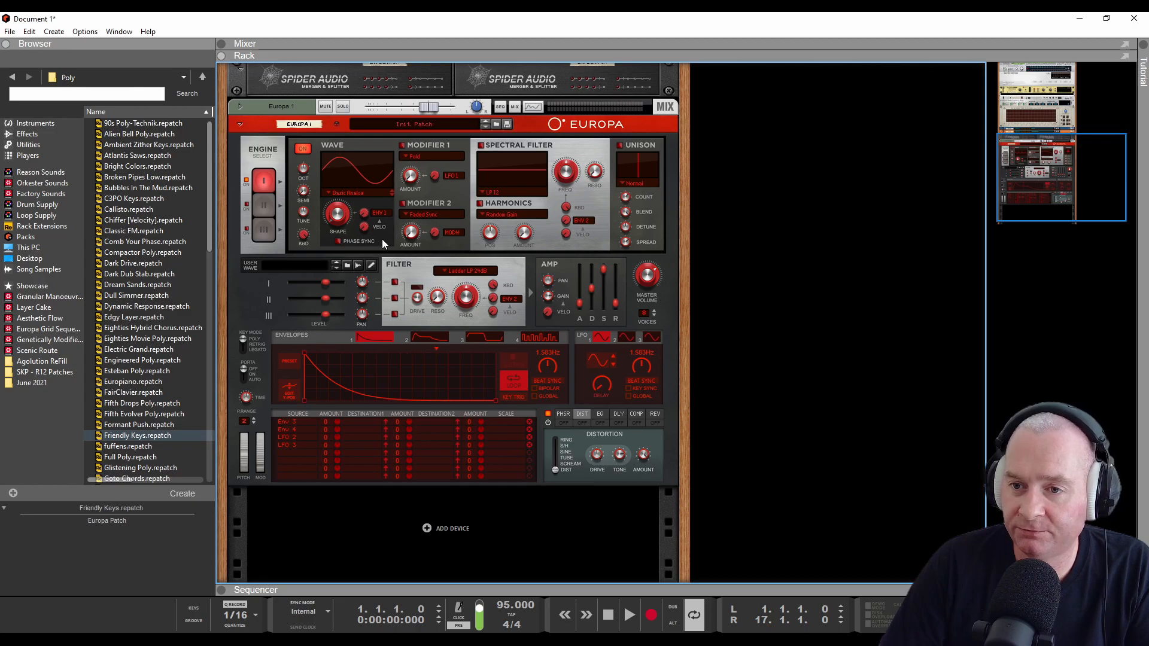
left_click(365, 213)
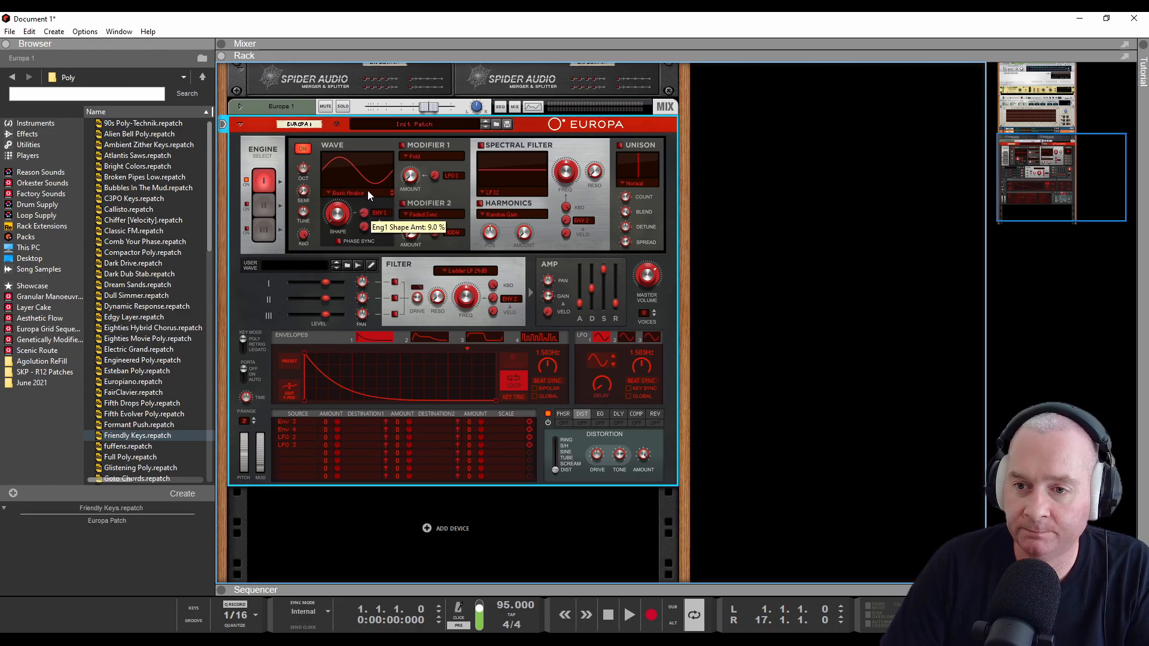
left_click_drag(336, 221, 359, 156)
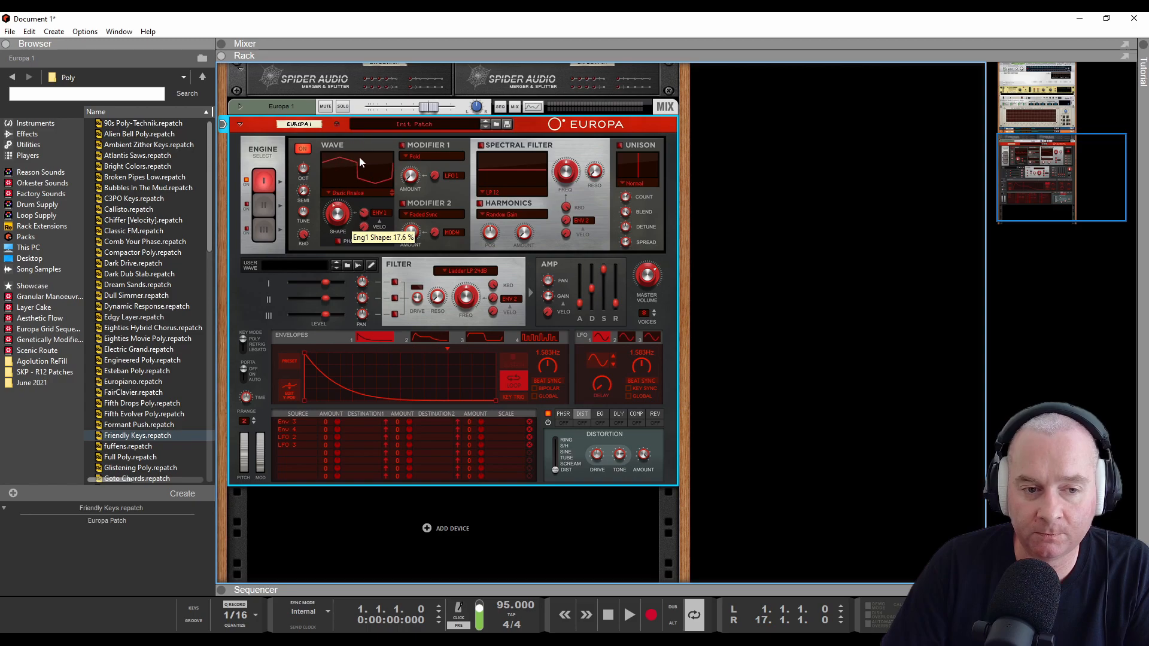
- Load the dense, jagged random preset curve into envelope 1 and slow its rate to about 0.32 Hz
left_click(290, 364)
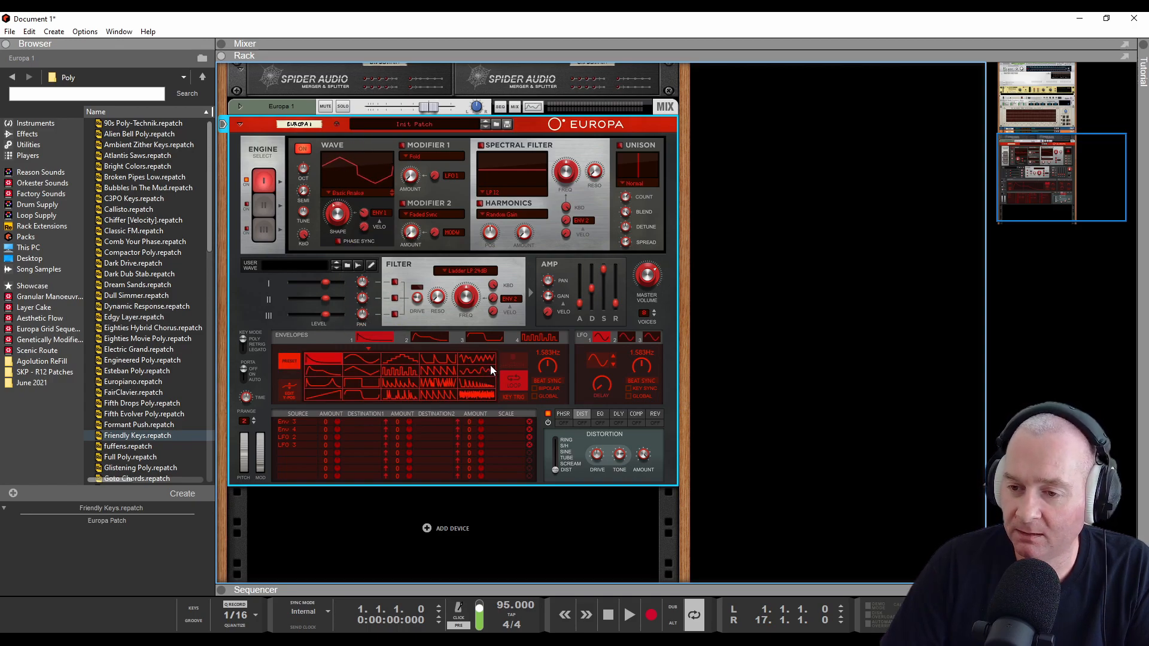
left_click(480, 394)
mouse_move(541, 391)
left_mouse_down()
mouse_move(536, 412)
mouse_move(542, 396)
left_mouse_up()
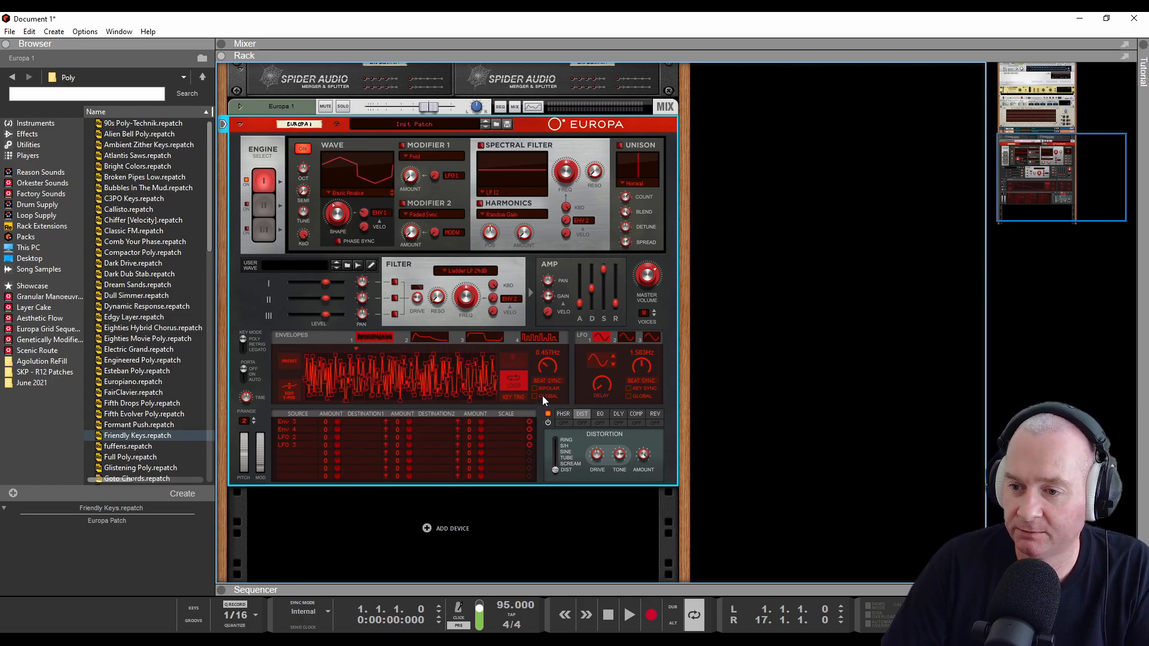
- Adjust how strongly envelope 1 modulates engine 1's wave shape
mouse_move(364, 214)
left_mouse_down()
mouse_move(389, 104)
mouse_move(361, 218)
mouse_move(364, 309)
mouse_move(379, 204)
left_mouse_up()
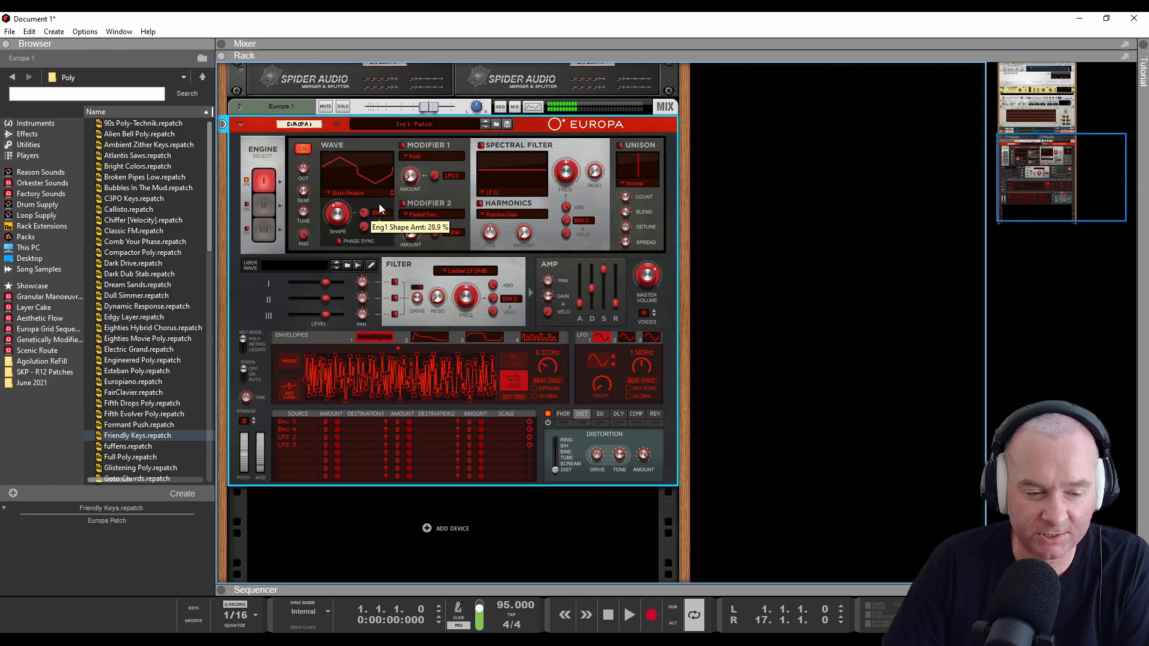
left_click_drag(379, 205, 375, 220)
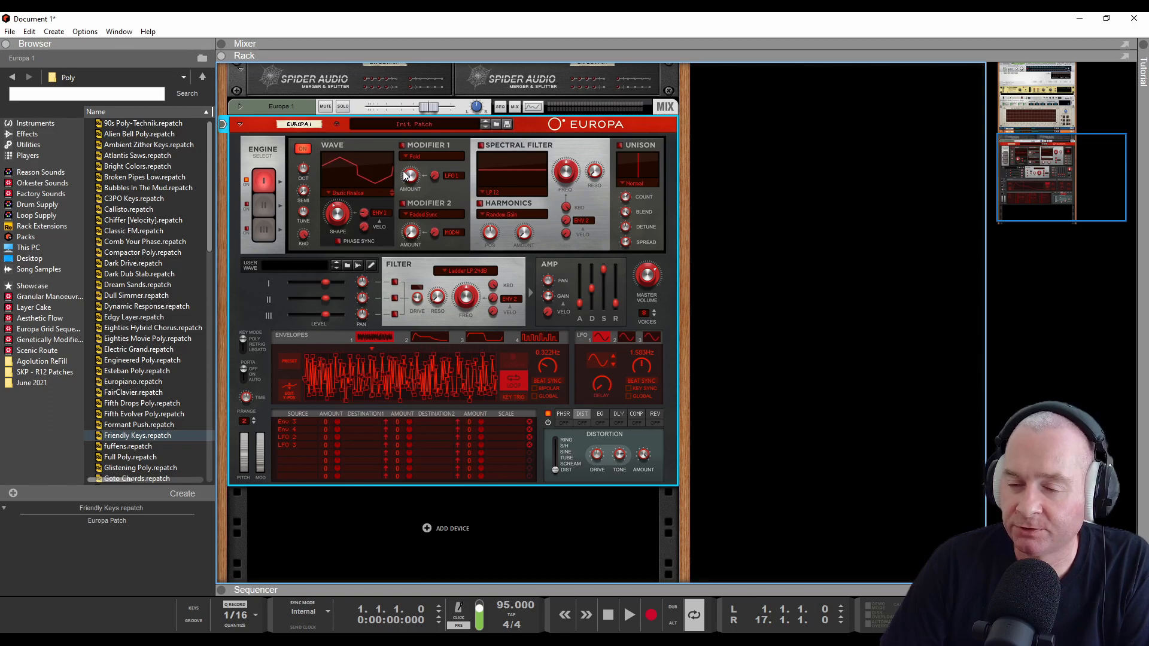
- Enable engine 1's Modifier 1, give LFO 1 a jagged random waveform, and set the modifier's LFO 1 modulation to about 24%
left_click(418, 142)
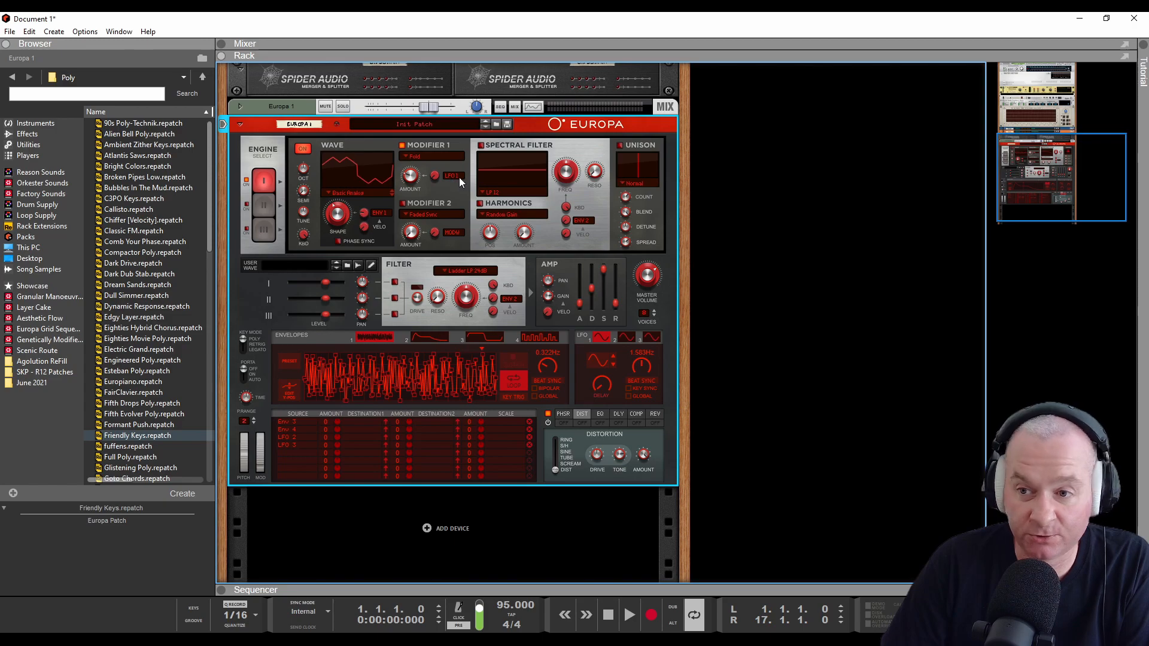
left_click(618, 361)
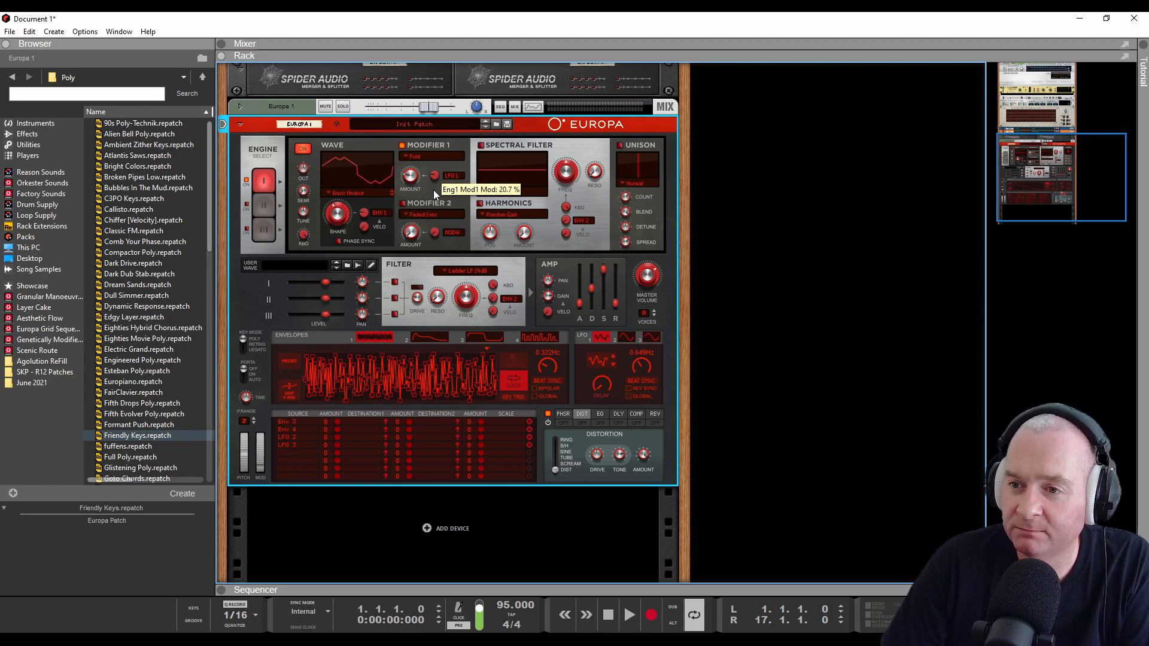
left_click_drag(433, 189, 433, 181)
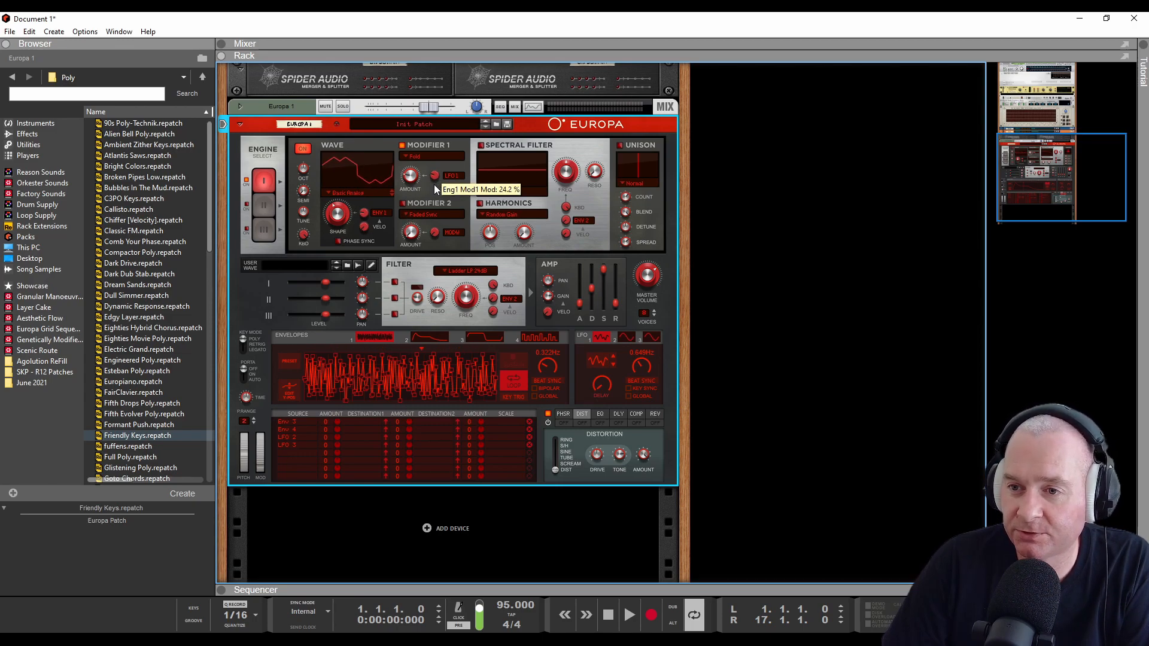
- Try Downsample as engine 1's Modifier 1 type and settle on Invert
left_click(415, 157)
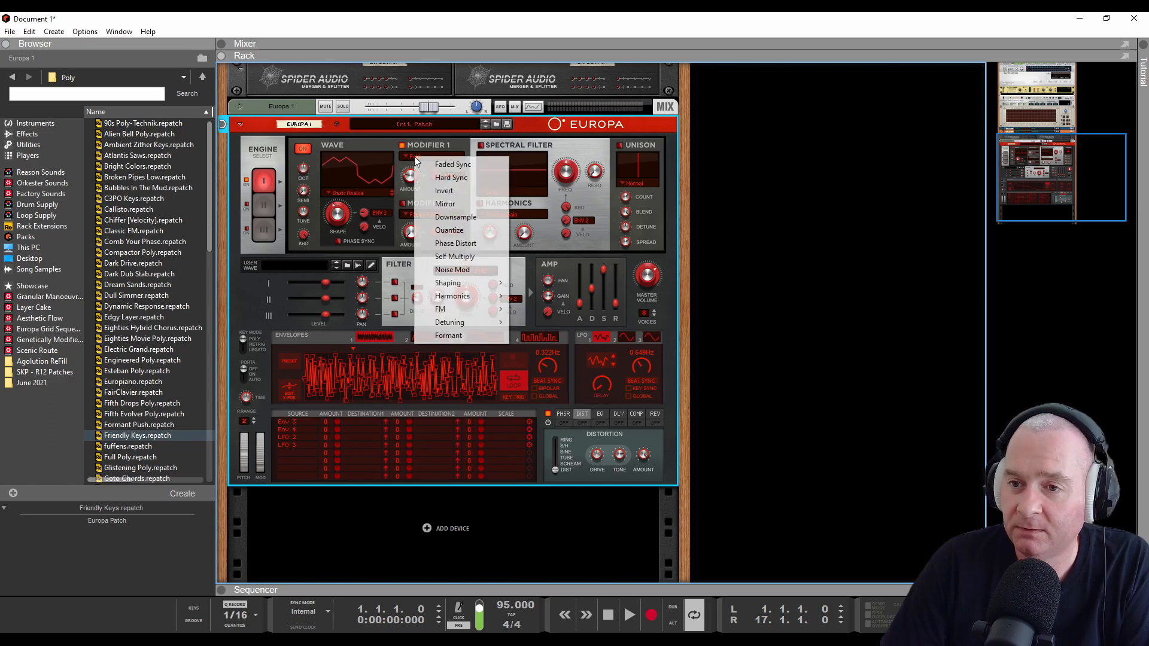
left_click(455, 217)
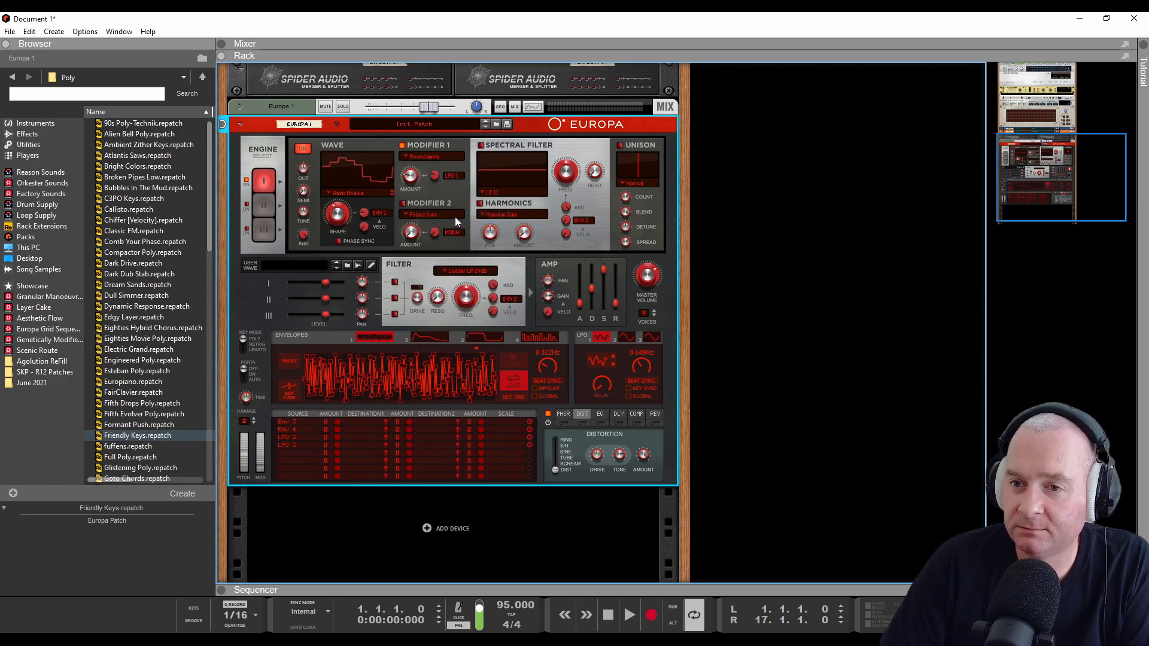
left_click(433, 156)
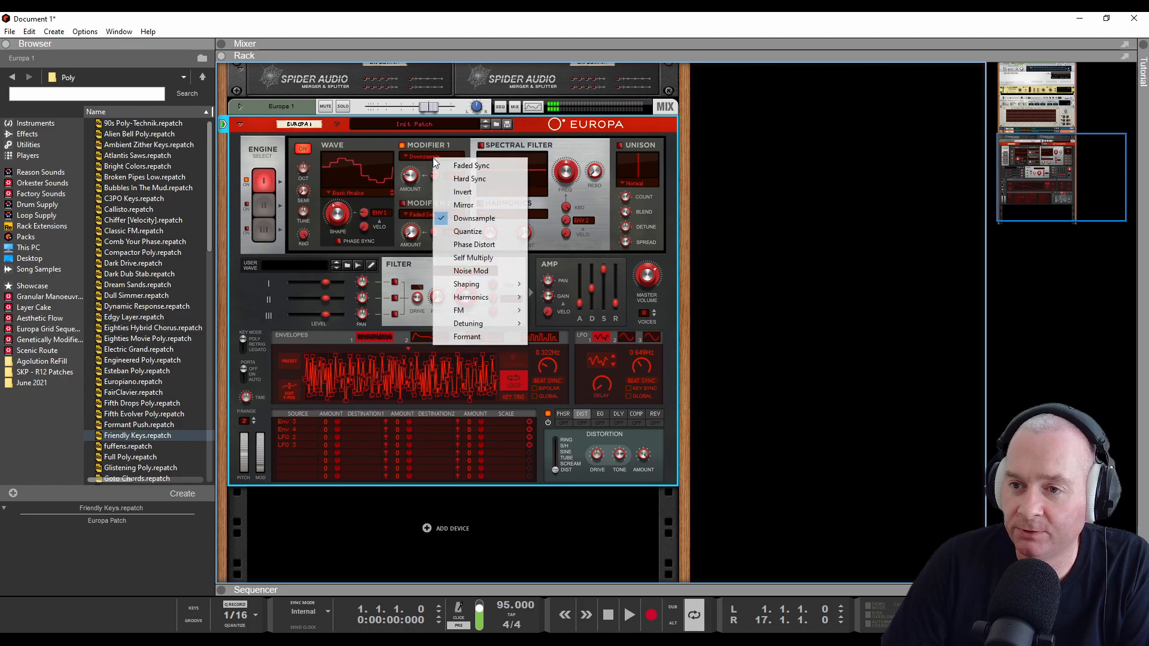
left_click(459, 191)
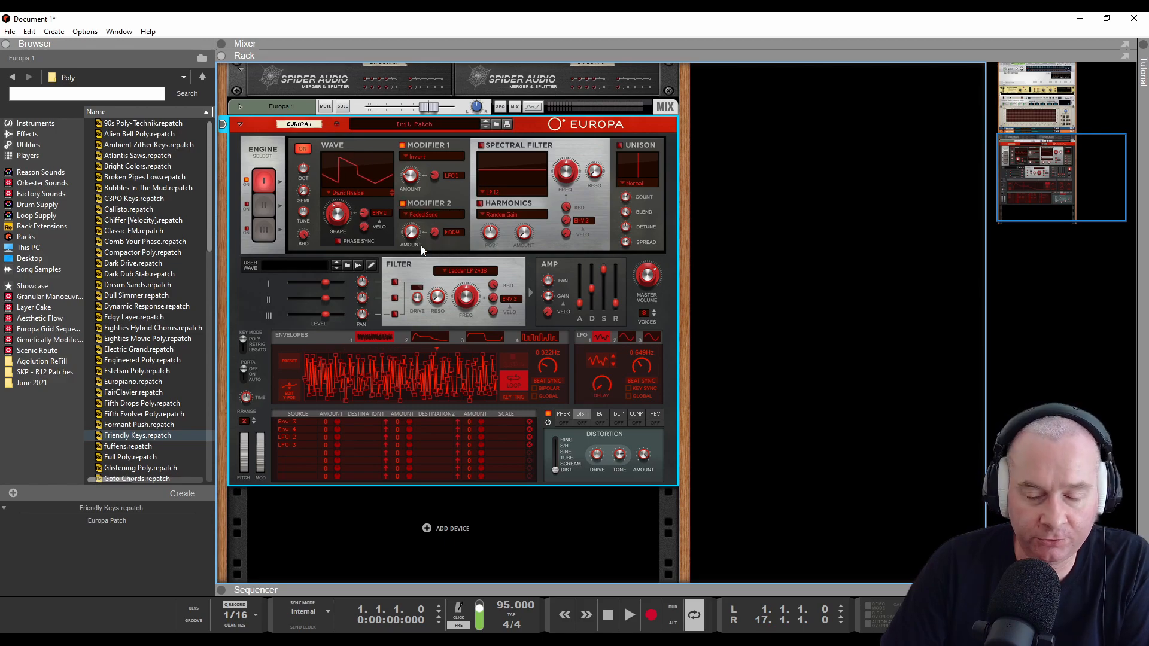
- Assign envelope 3 as Modifier 2's modulation source and give that envelope a wavy preset curve at about 0.63 Hz
left_click(450, 233)
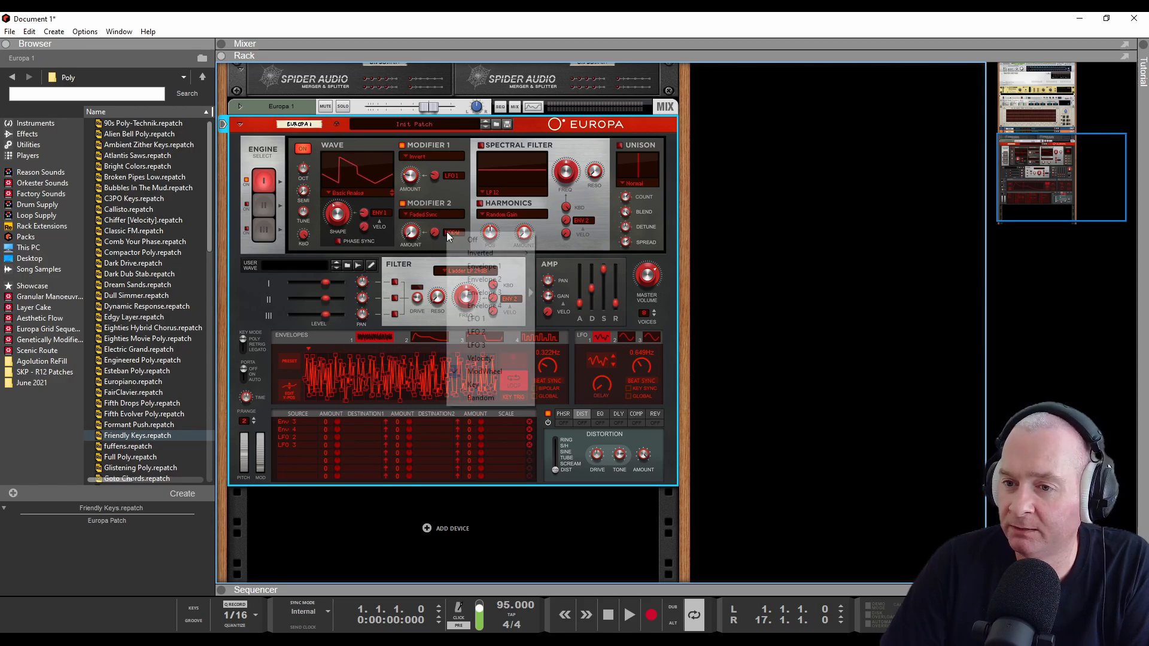
left_click(519, 290)
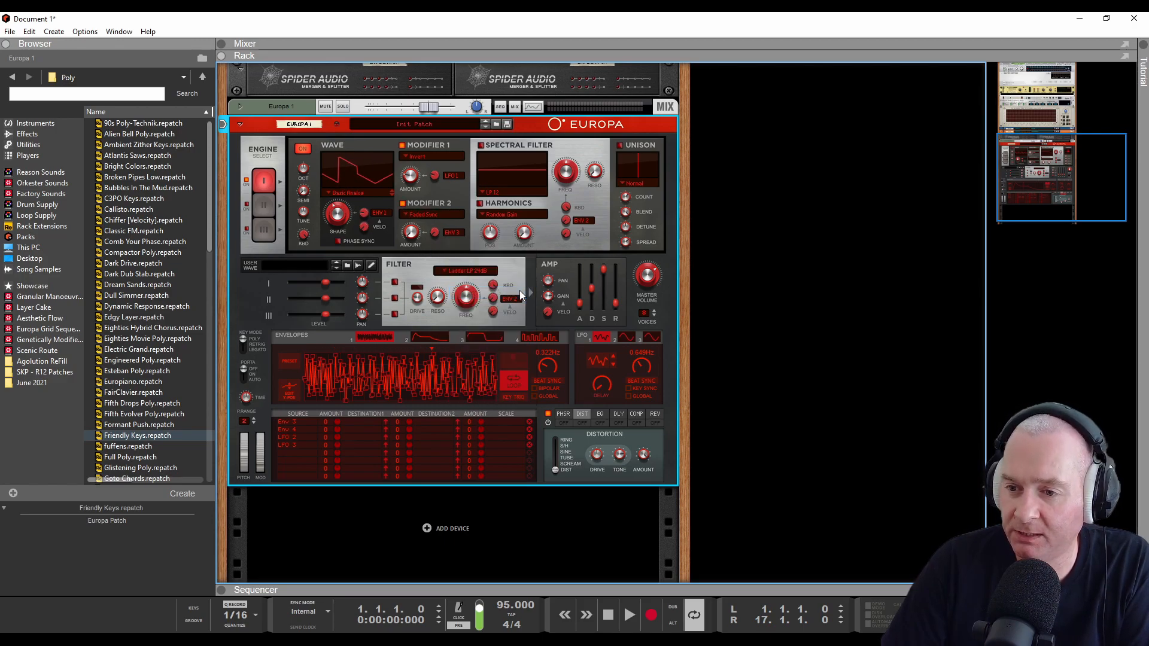
left_click(496, 338)
left_click(296, 364)
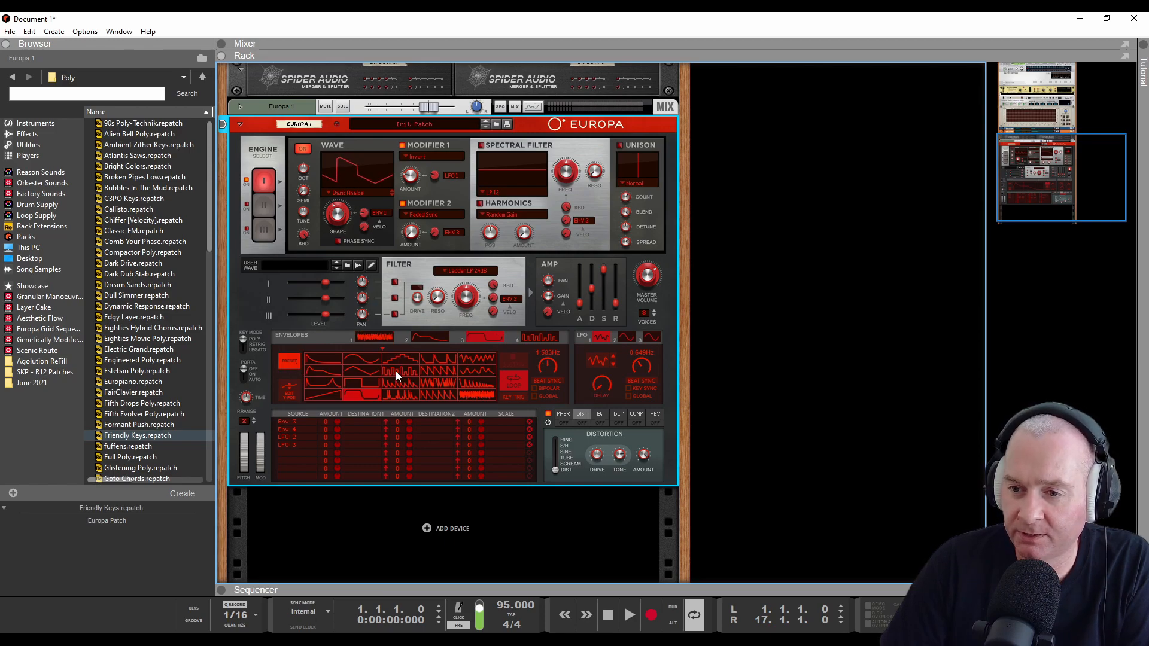
left_click_drag(554, 368, 553, 384)
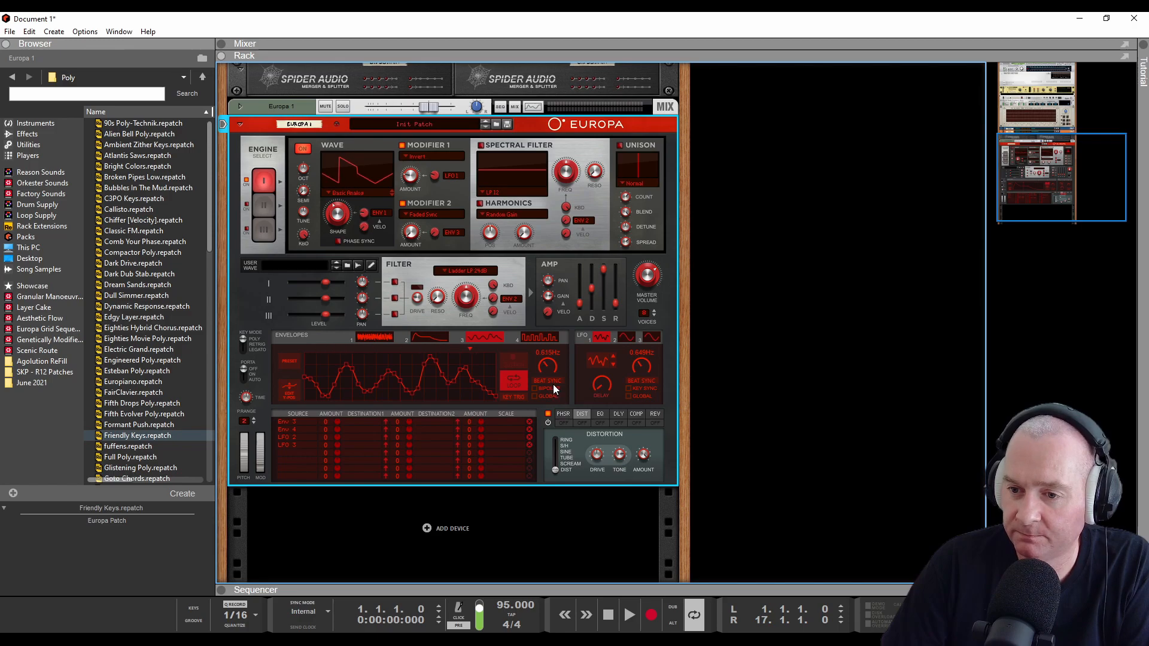
- Set Modifier 2's amount to about 15.6%, try Hard Sync as its type, and settle on Quantize
mouse_move(423, 231)
left_mouse_down()
mouse_move(418, 188)
mouse_move(417, 210)
mouse_move(439, 217)
mouse_move(442, 164)
mouse_move(437, 205)
mouse_move(413, 234)
left_mouse_up()
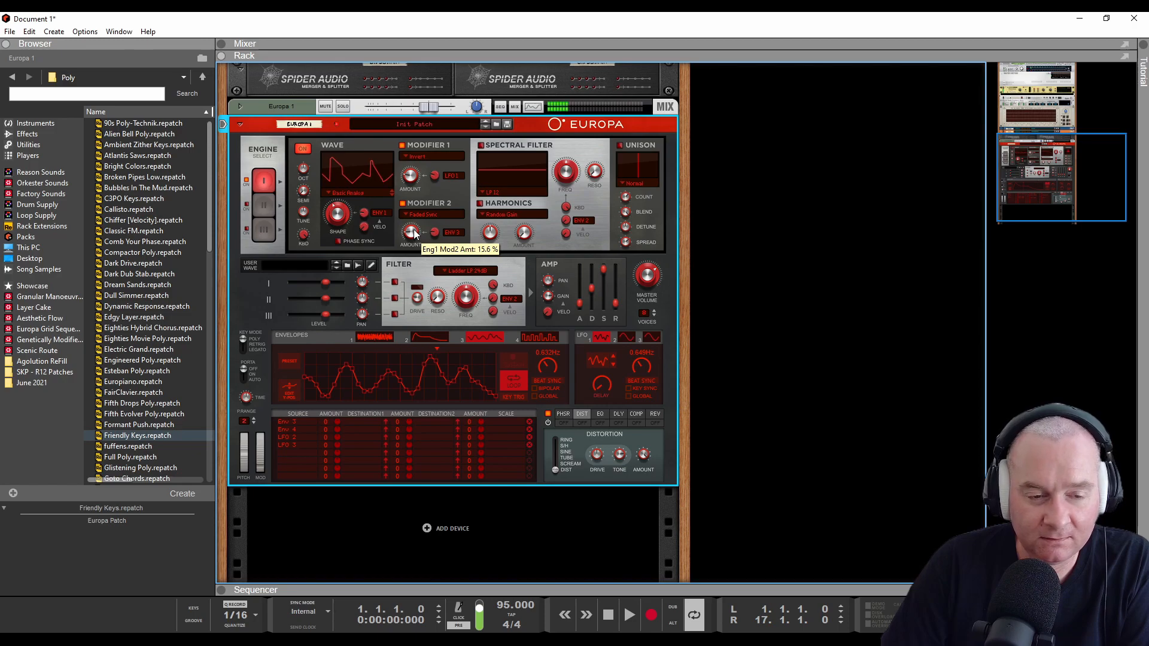
left_click(411, 214)
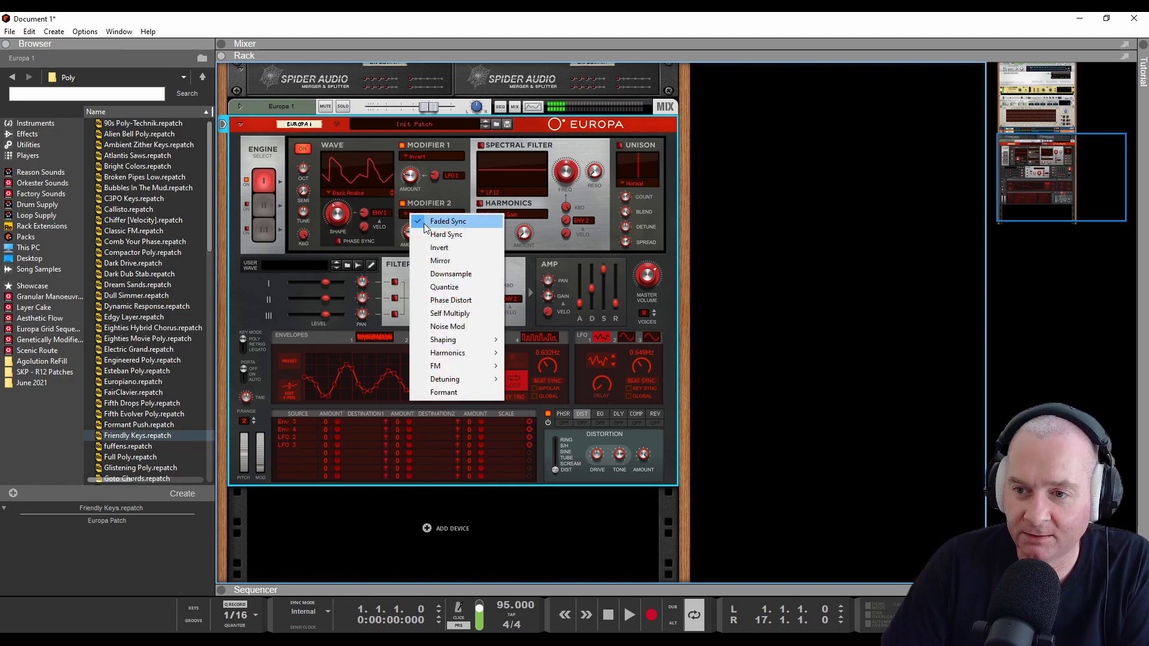
left_click(449, 235)
left_click(436, 215)
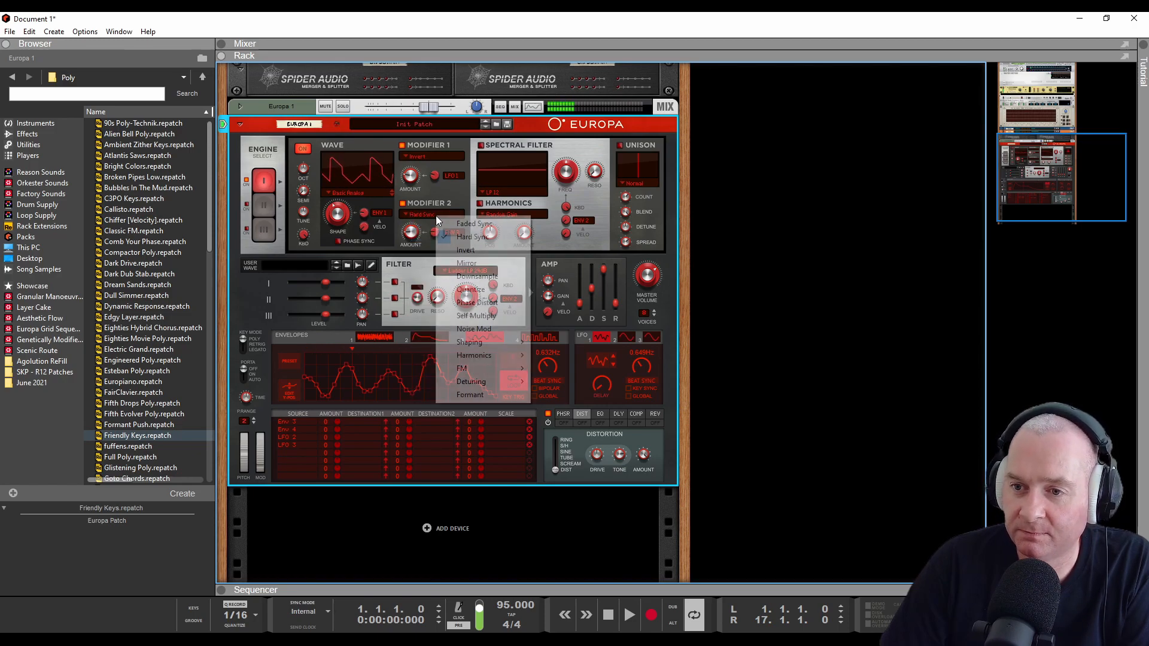
left_click(474, 292)
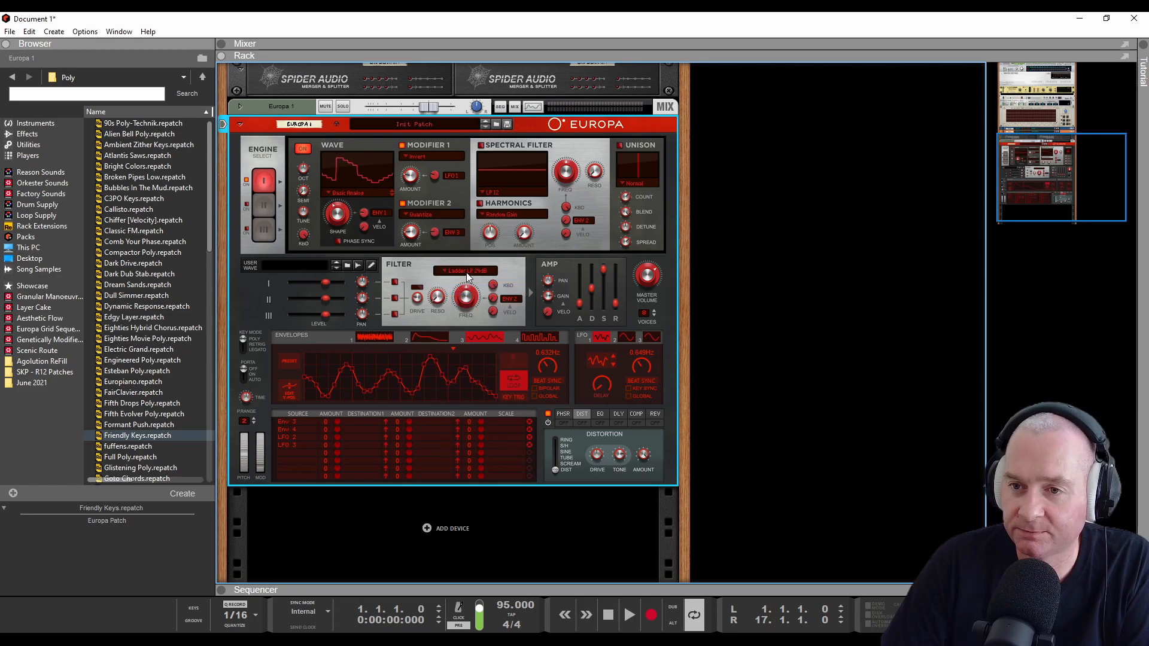
- Fine-tune the amount of the Quantize effect in Modifier 2, comparing the sound with the modifier switched off and on
left_click_drag(413, 233, 413, 240)
left_click(425, 216)
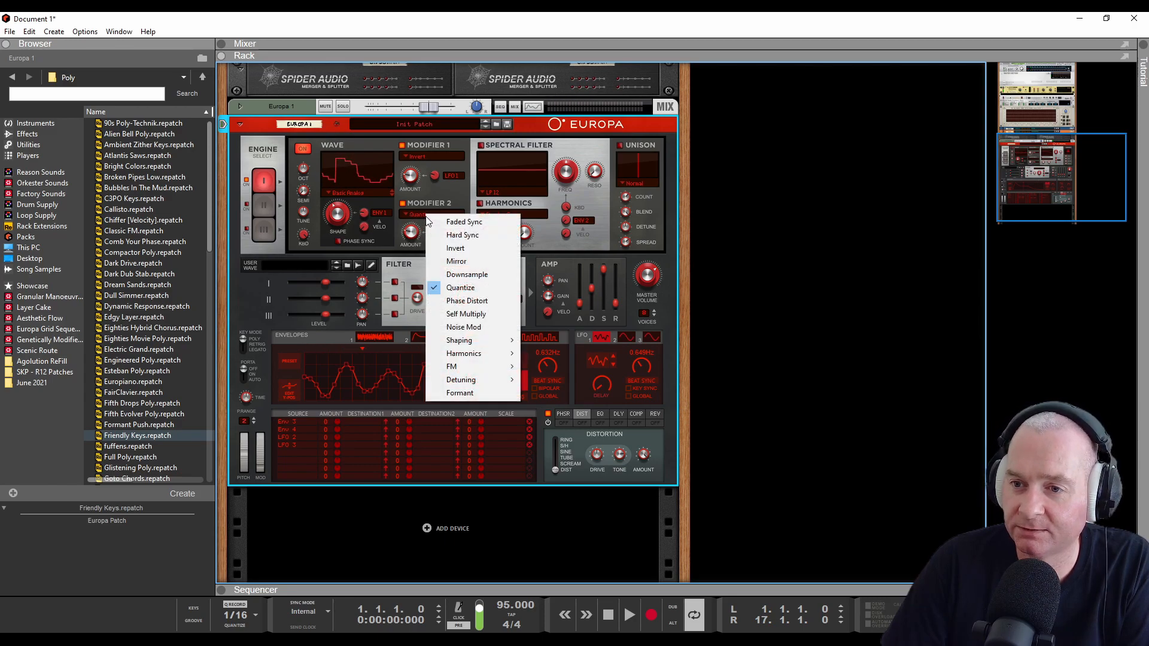
left_click(422, 224)
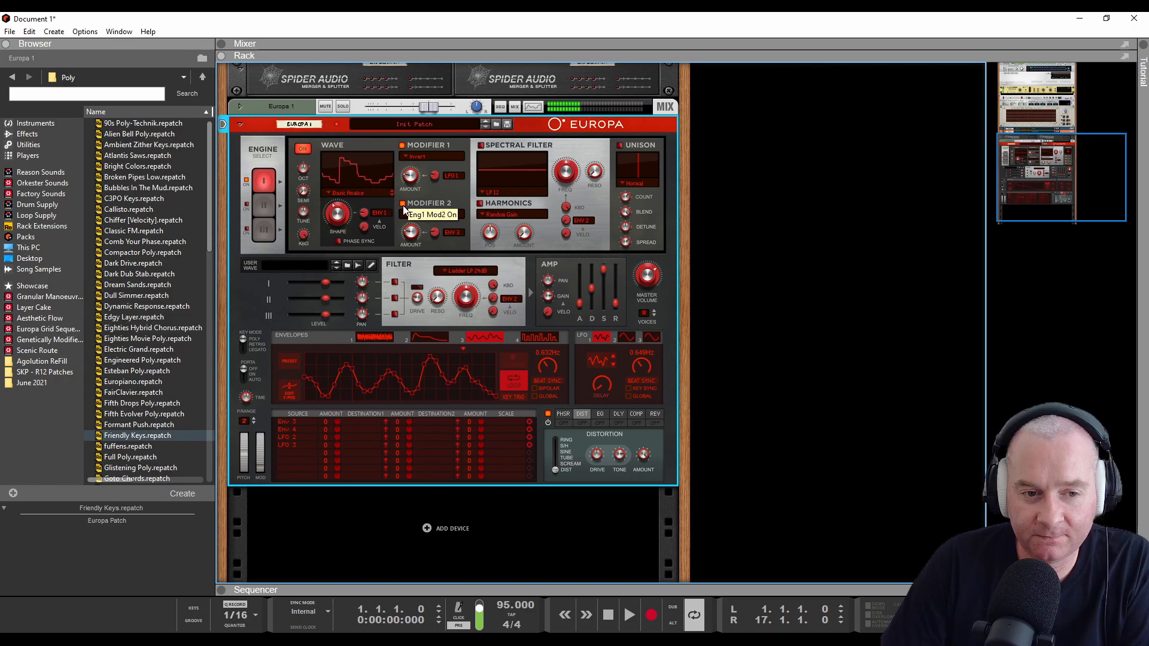
left_click(405, 208)
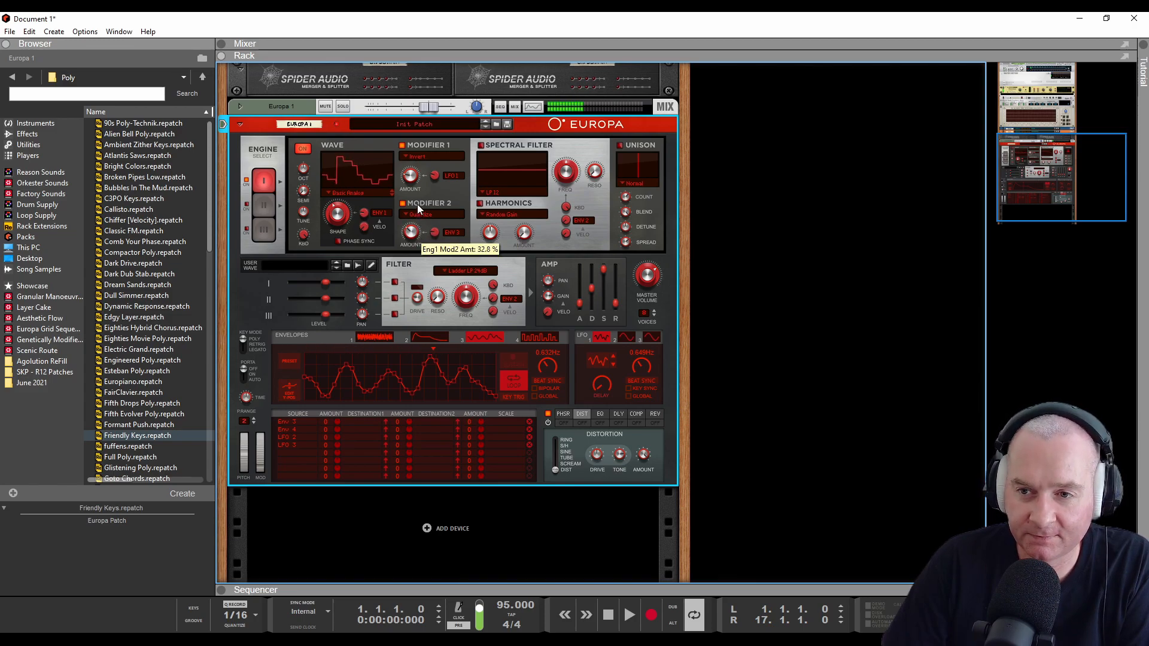
left_click_drag(417, 232, 419, 239)
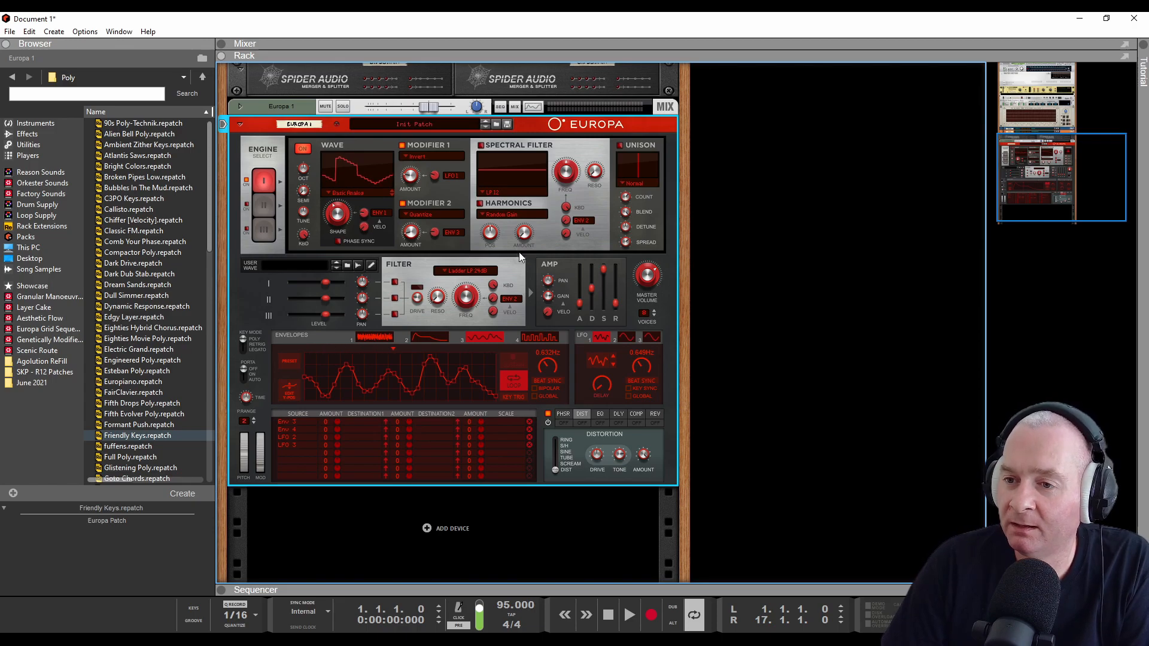
- Enable engine 1's spectral filter, lower its frequency to below 93%, and adjust its resonance
left_click(482, 145)
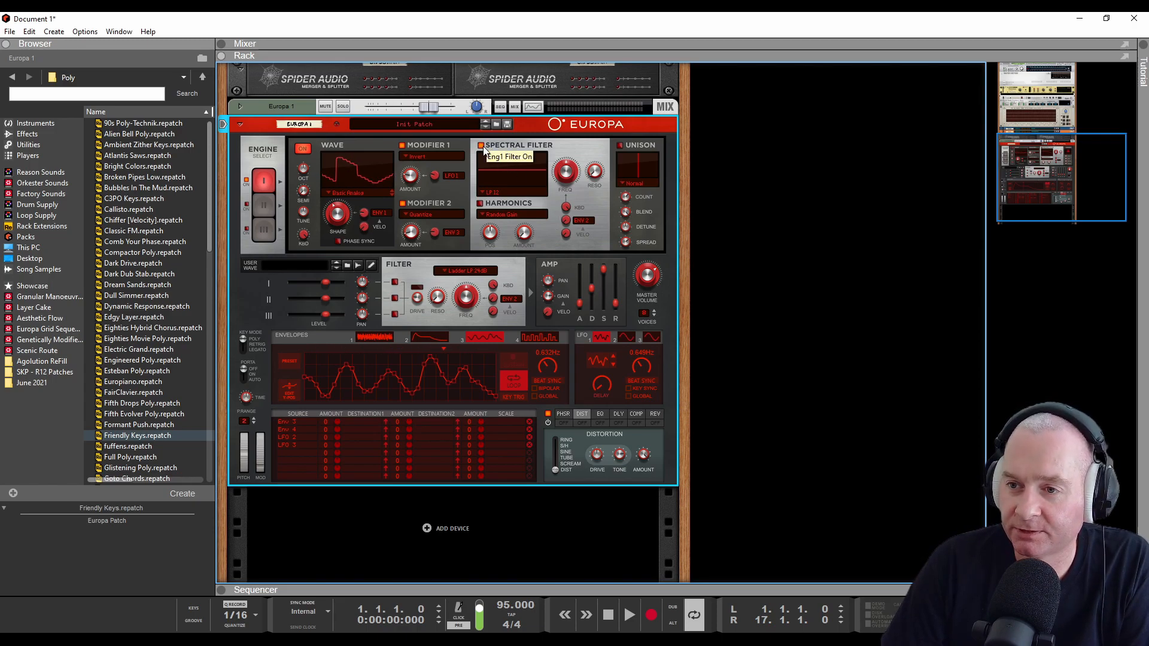
left_click_drag(565, 172, 579, 118)
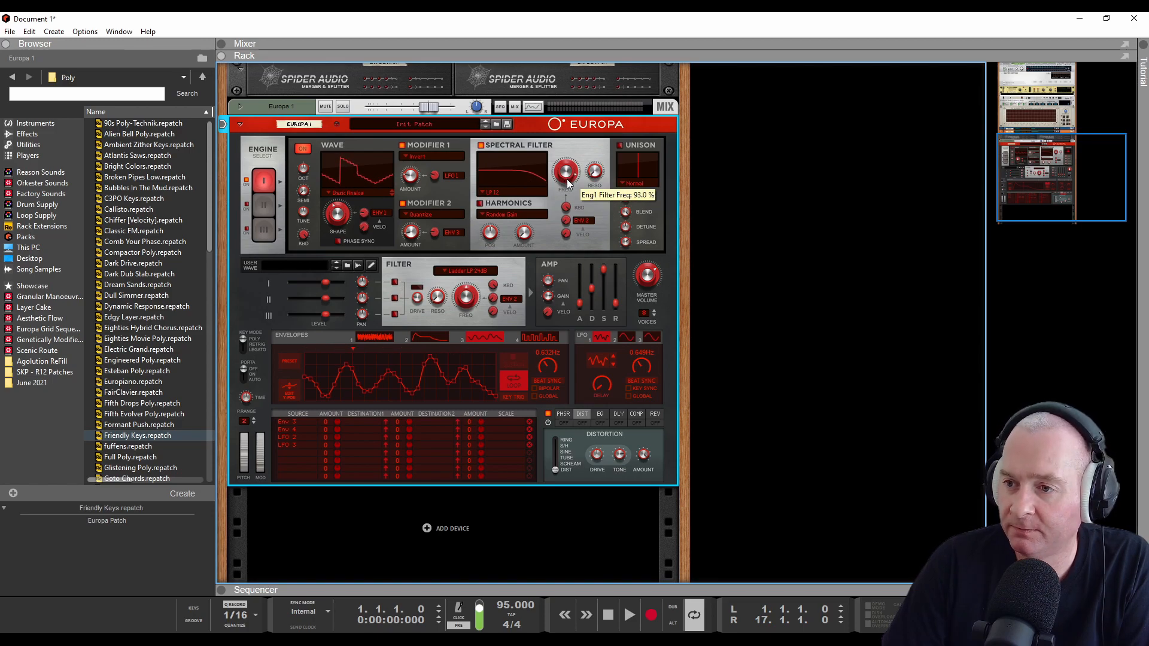
left_click_drag(566, 196, 566, 195)
left_click_drag(595, 173, 601, 145)
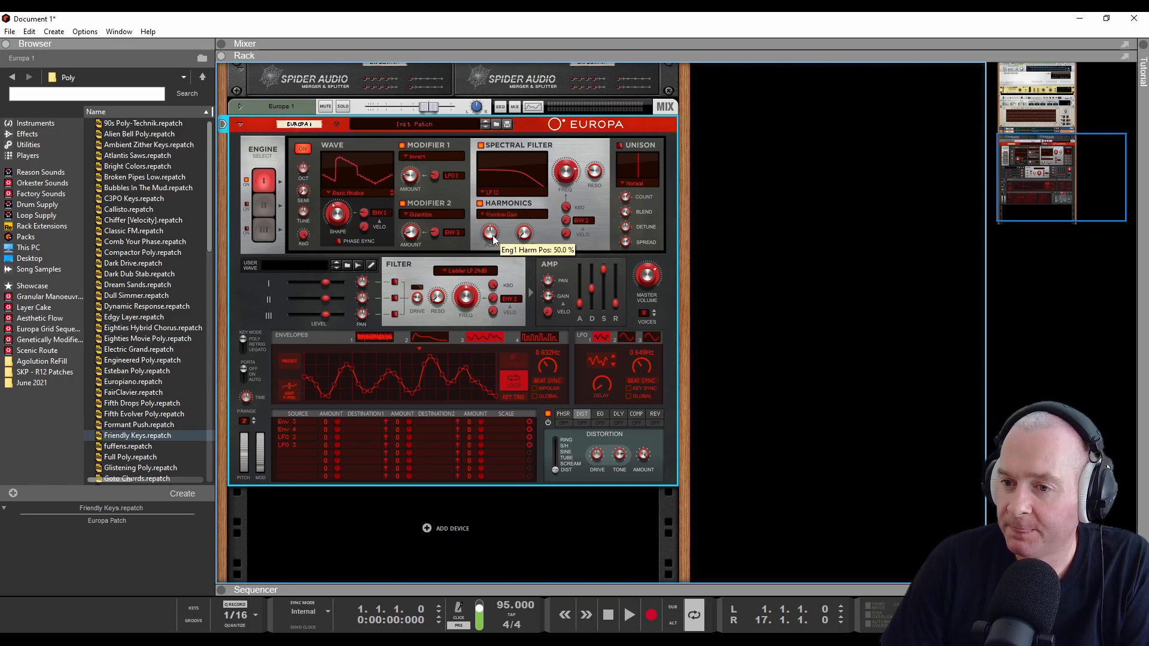
- Raise engine 1's harmonics amount and route LFO 1 to an engine 1 harmonics parameter in the modulation matrix with a positive amount
left_click_drag(524, 233, 533, 205)
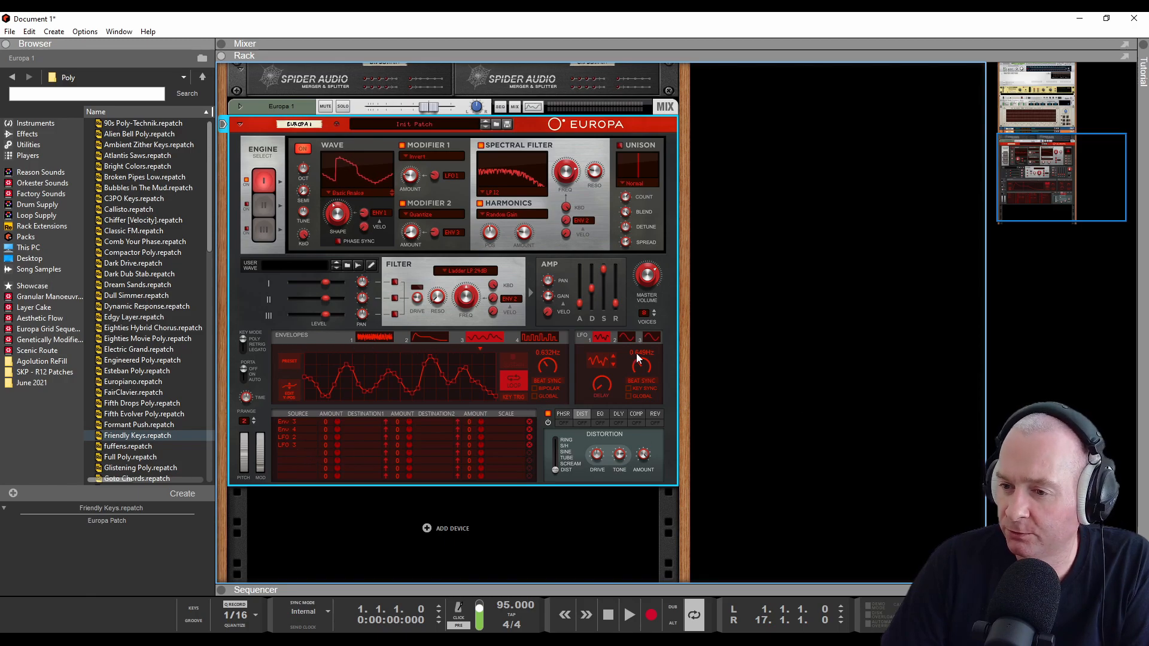
left_click(296, 454)
mouse_move(364, 493)
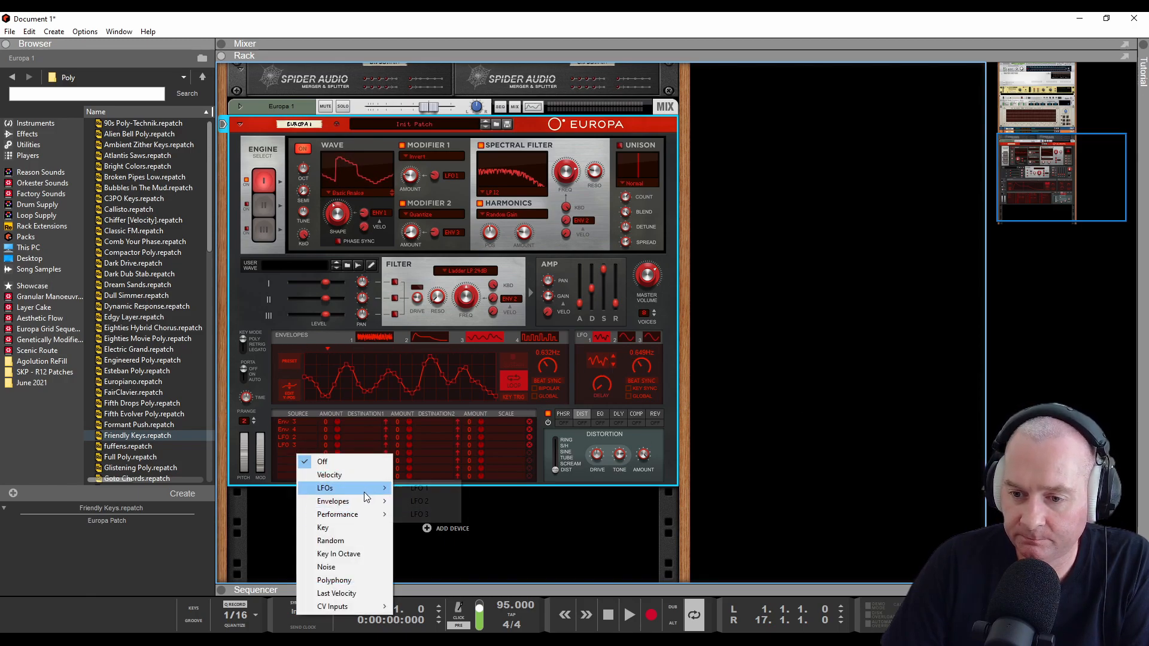
left_click(412, 491)
left_click(355, 454)
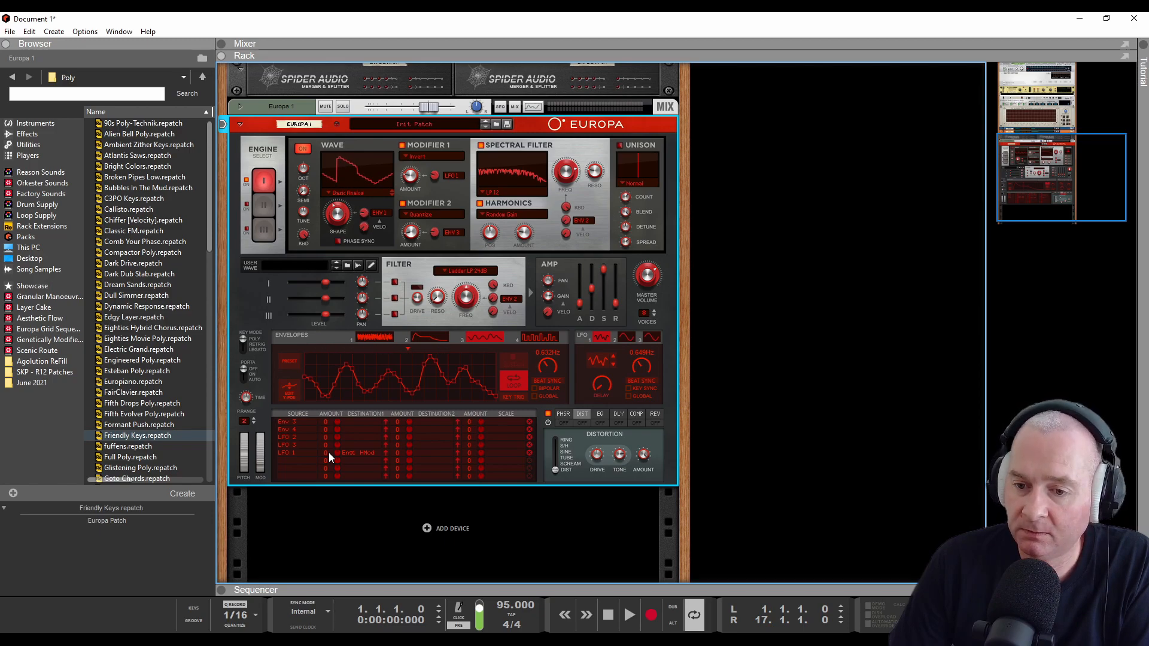
left_click_drag(338, 430, 340, 414)
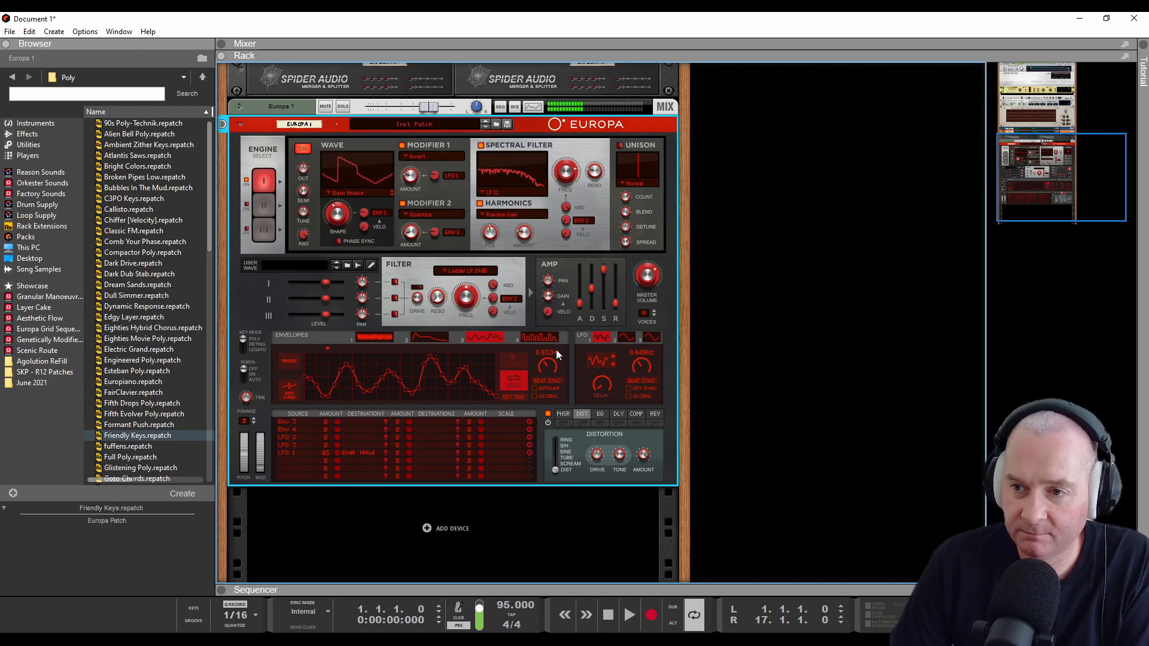
- Try Odd-Even as engine 1's harmonics type and settle on Ensemble
left_click(500, 214)
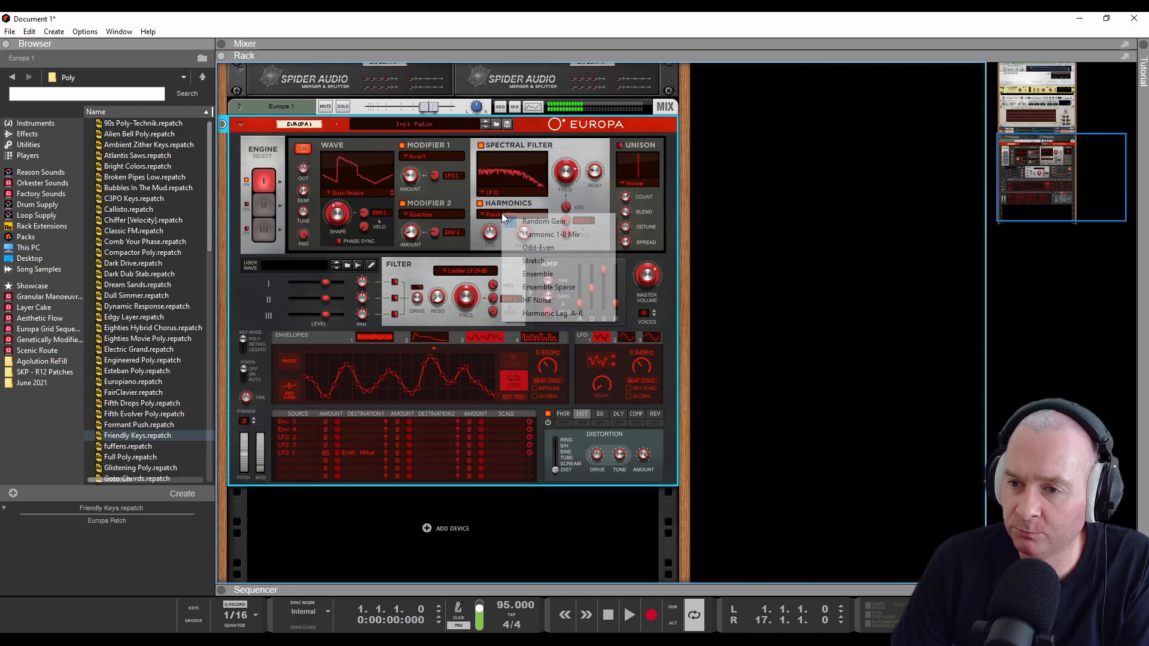
left_click(541, 248)
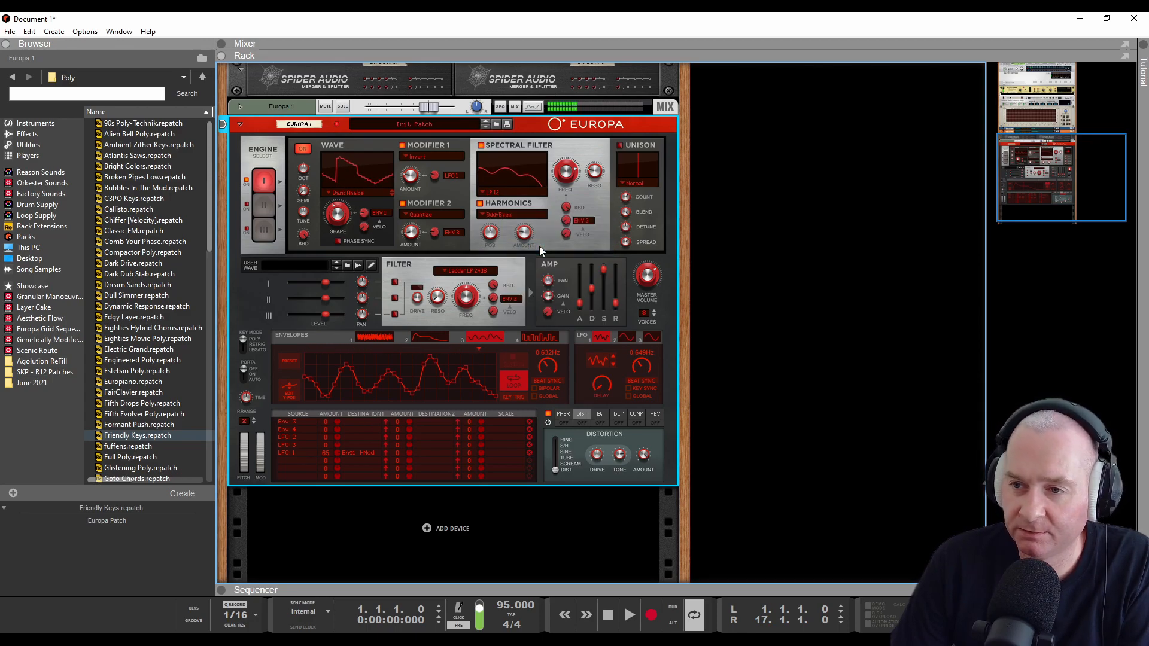
left_click(501, 215)
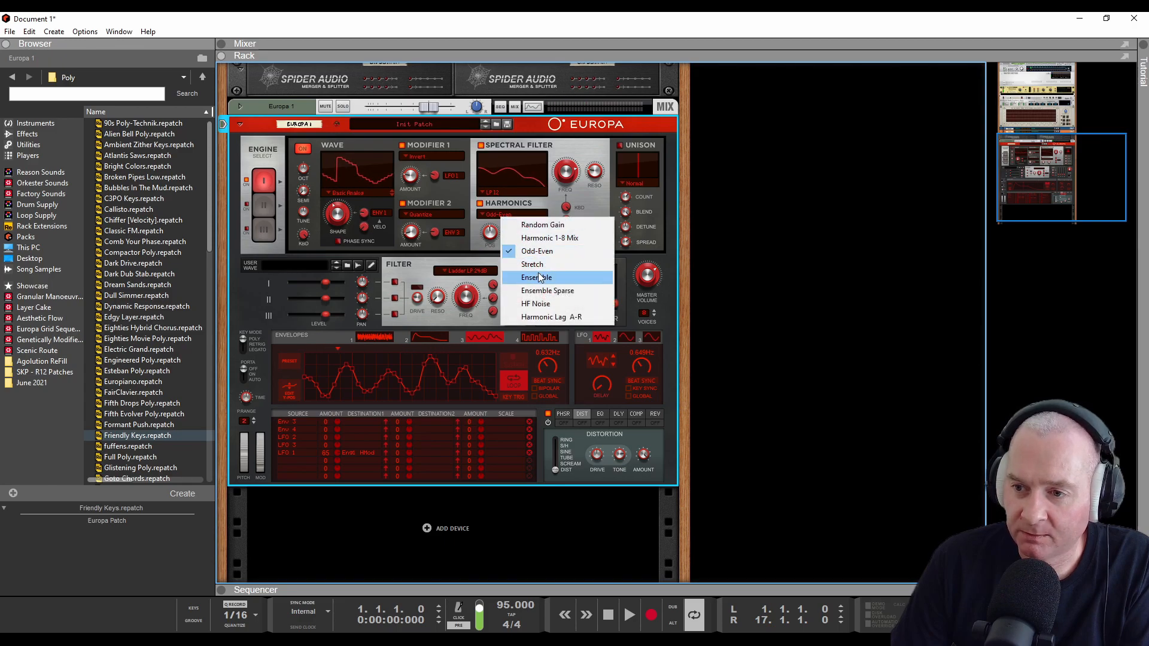
left_click(537, 275)
- Enable unison on engine 1 and set its mode to Fifth
mouse_move(517, 240)
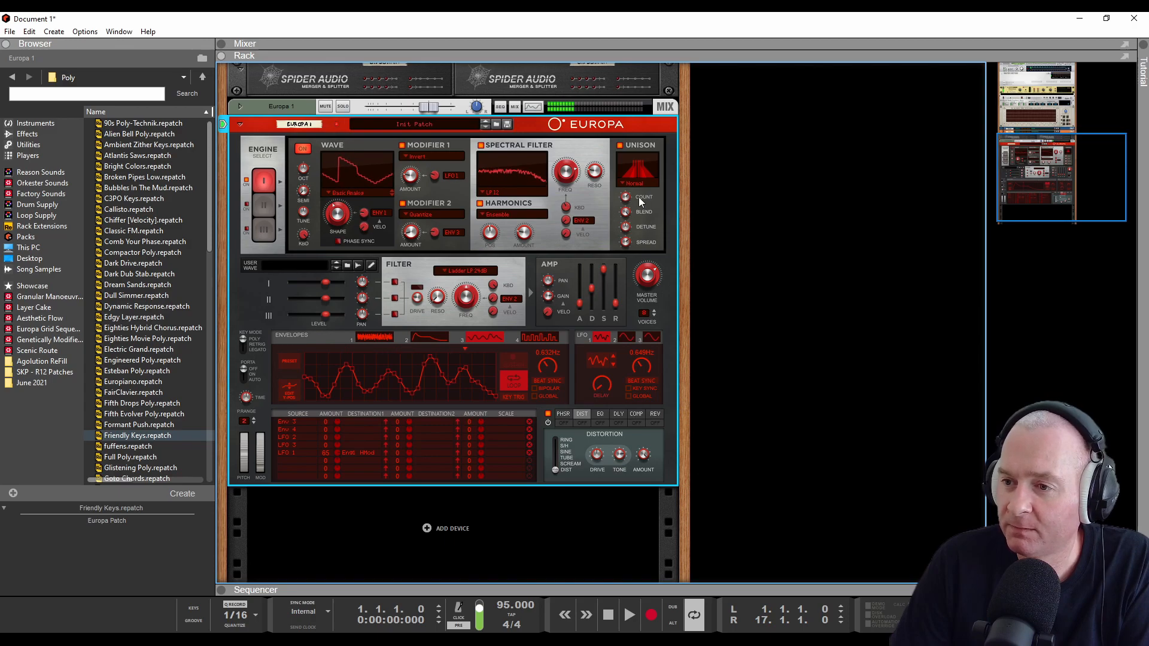
left_click(626, 183)
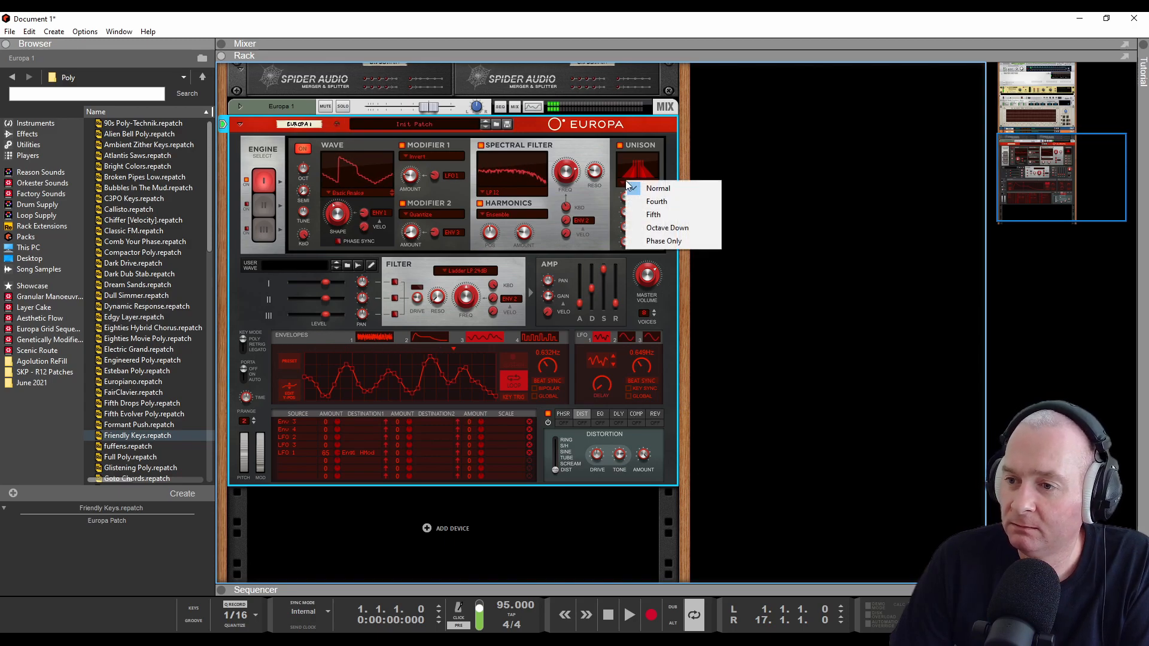
left_click(650, 215)
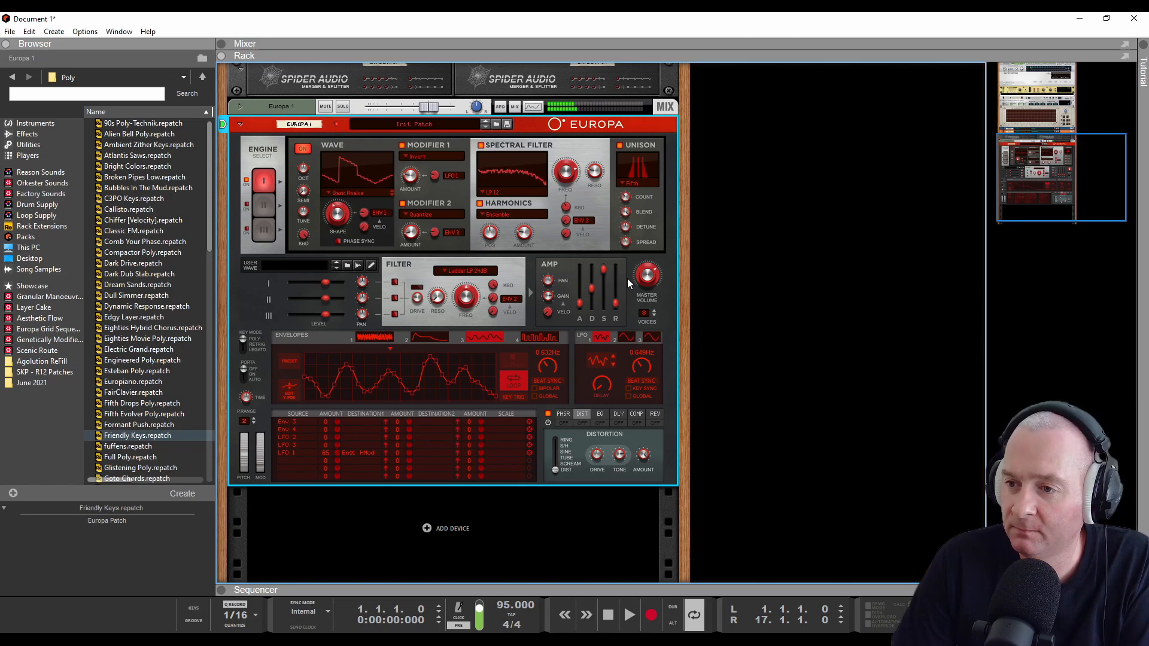
- Add LFO 2 as a source in the next free modulation matrix row and slow its rate to about 0.53 Hz
left_click(298, 461)
mouse_move(353, 497)
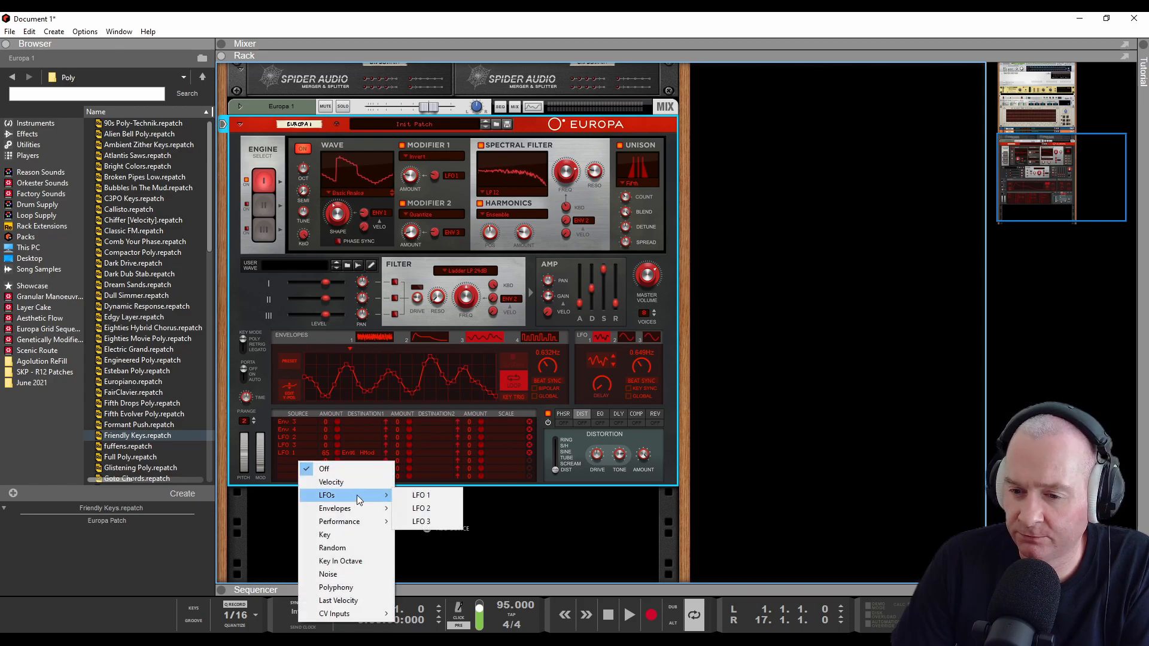
left_click(418, 507)
left_click(625, 339)
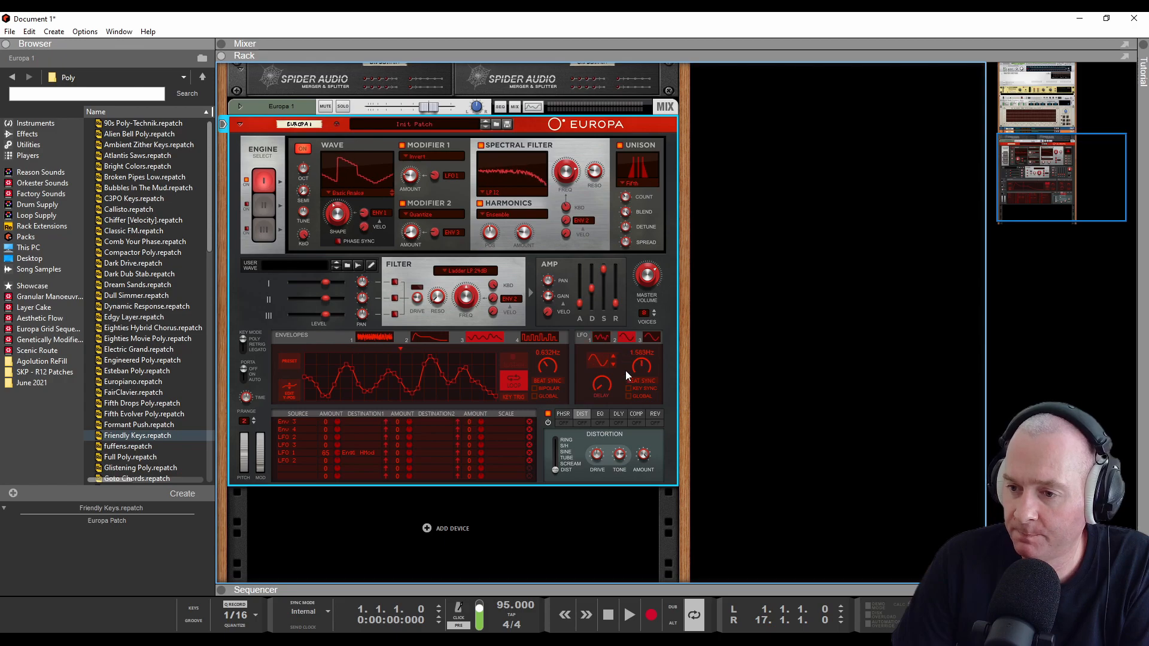
left_click_drag(641, 393, 643, 384)
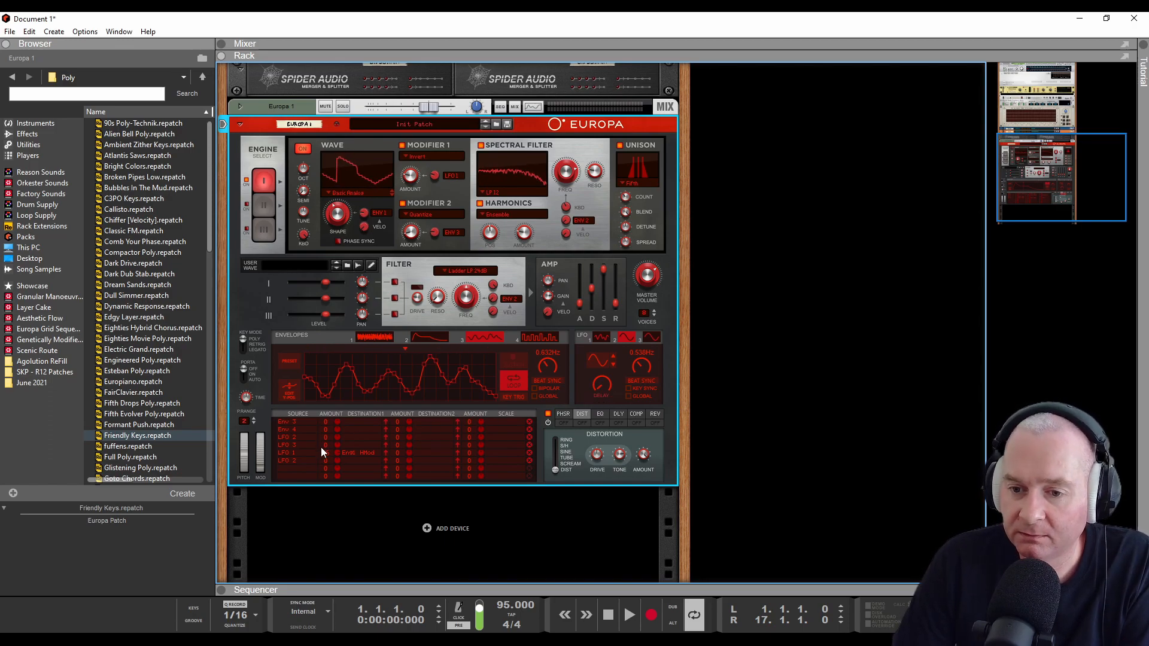
- Route the new LFO 2 modulation row to engine 1's Unison Detune with an amount of 22
left_click(365, 461)
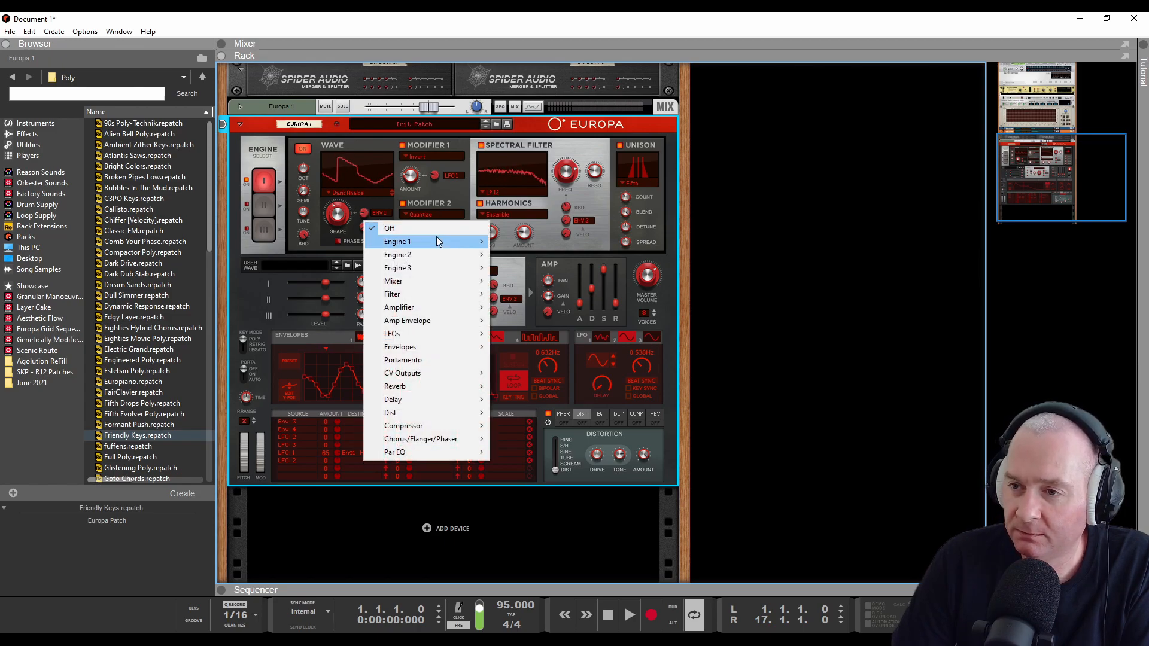
mouse_move(436, 237)
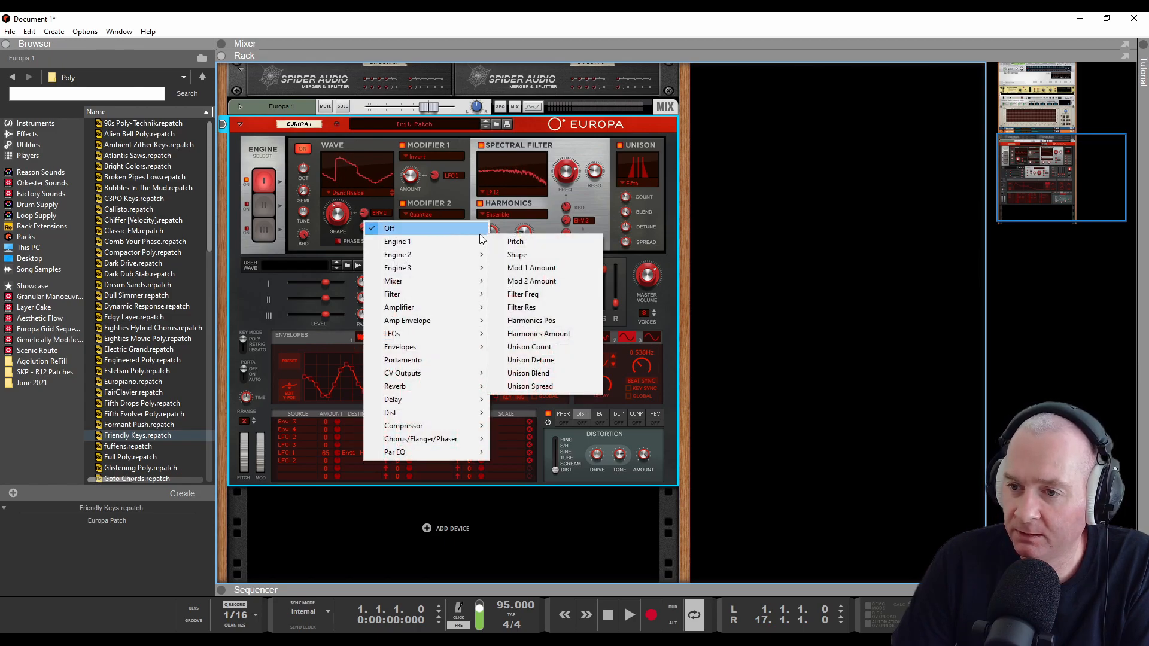
left_click(556, 364)
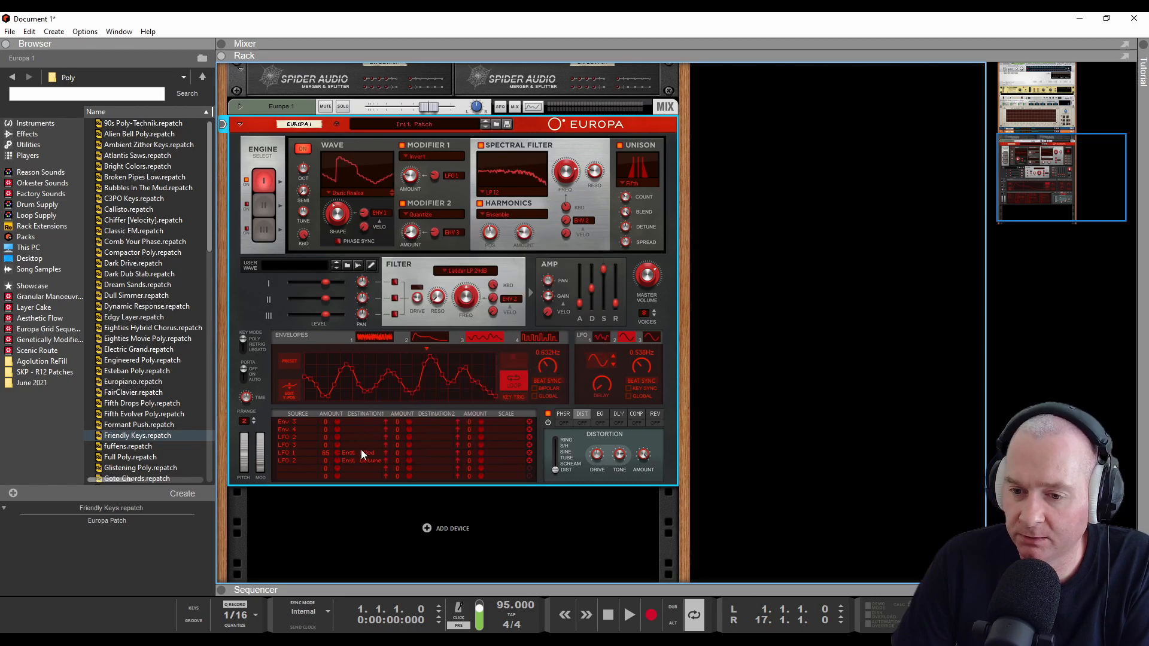
mouse_move(326, 462)
left_mouse_down()
mouse_move(336, 411)
mouse_move(340, 443)
left_mouse_up()
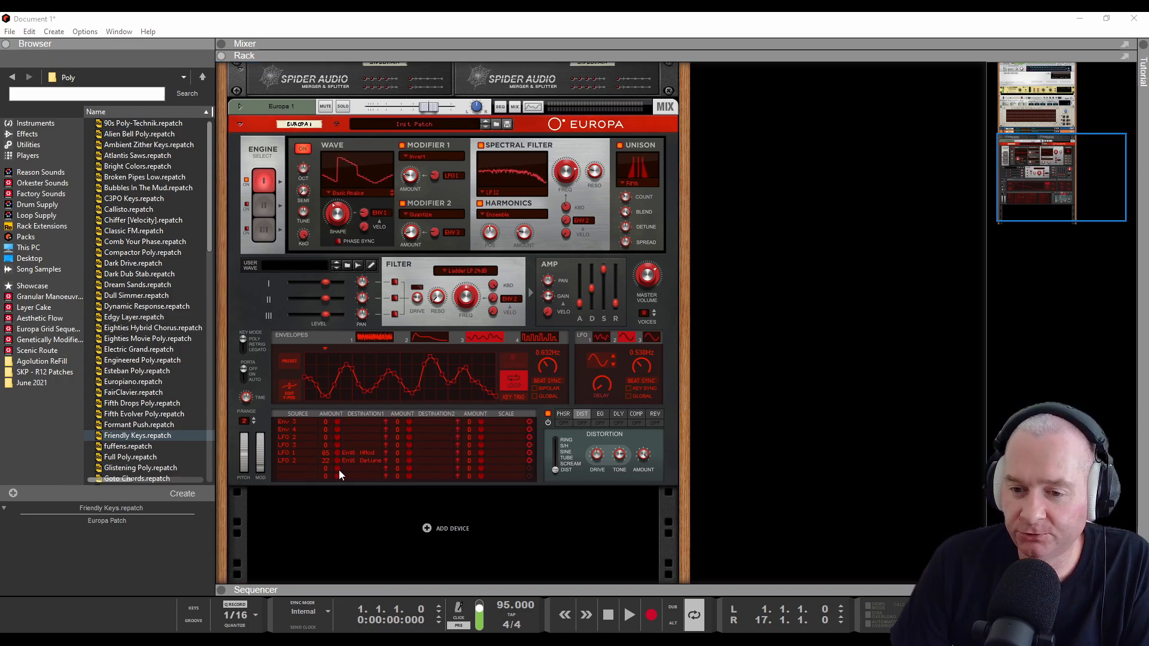
- Add another modulation matrix row sending LFO 2 to engine 1's Pitch with a small amount of 3
left_click(300, 471)
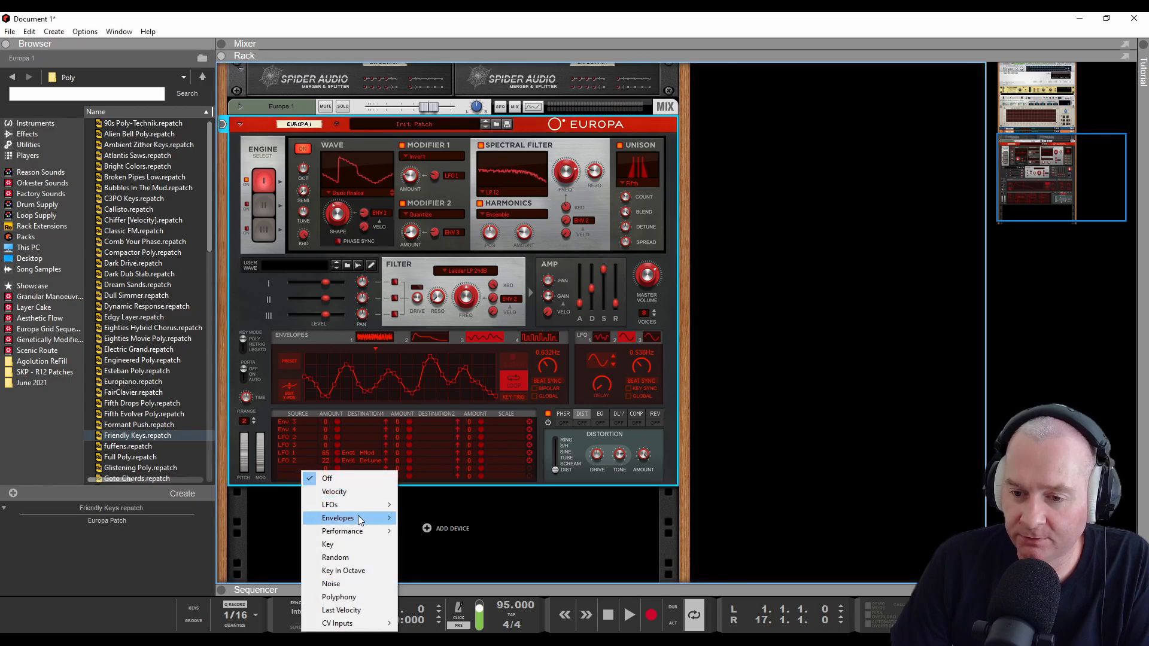
mouse_move(360, 506)
left_click(431, 518)
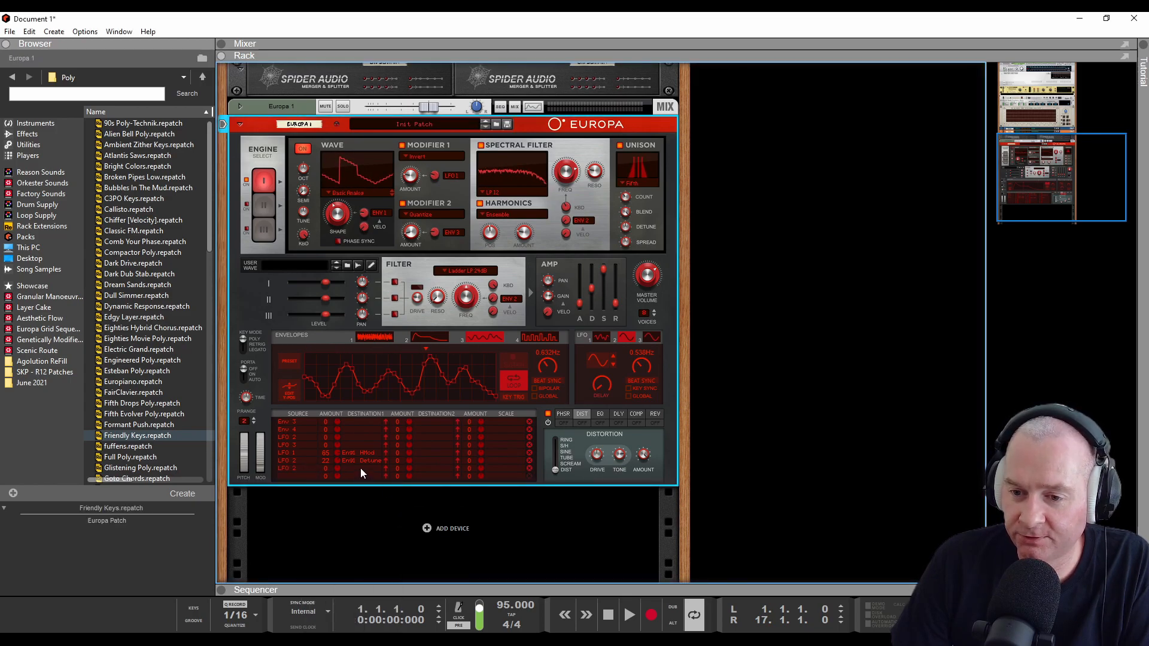
left_click(361, 468)
mouse_move(422, 246)
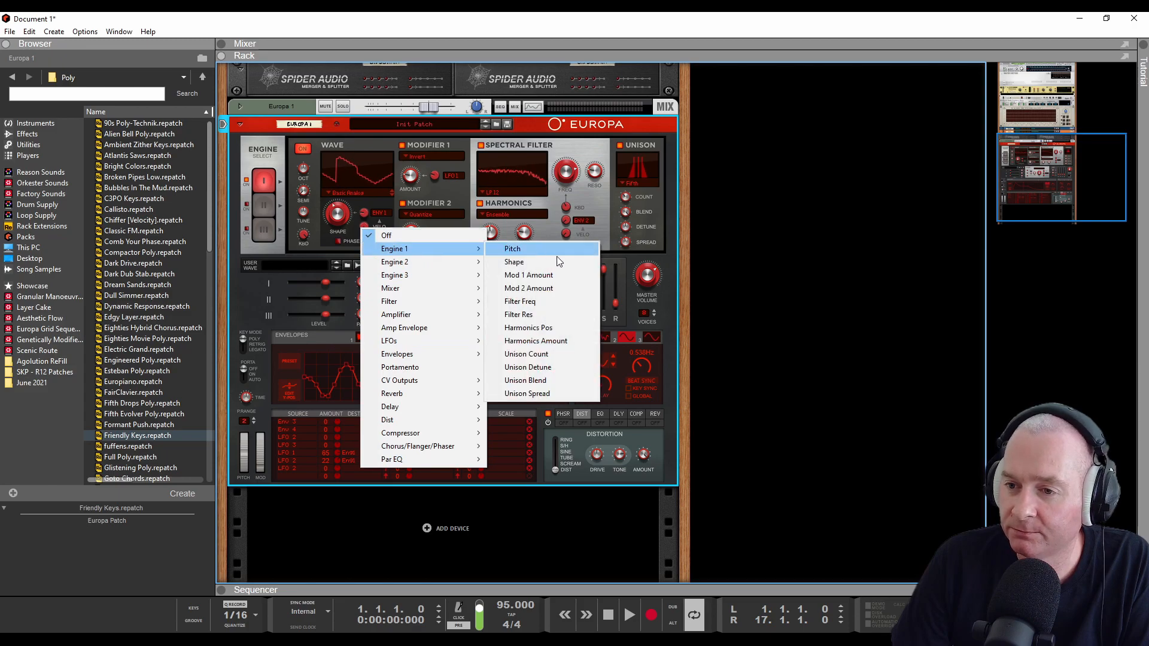
left_click(550, 250)
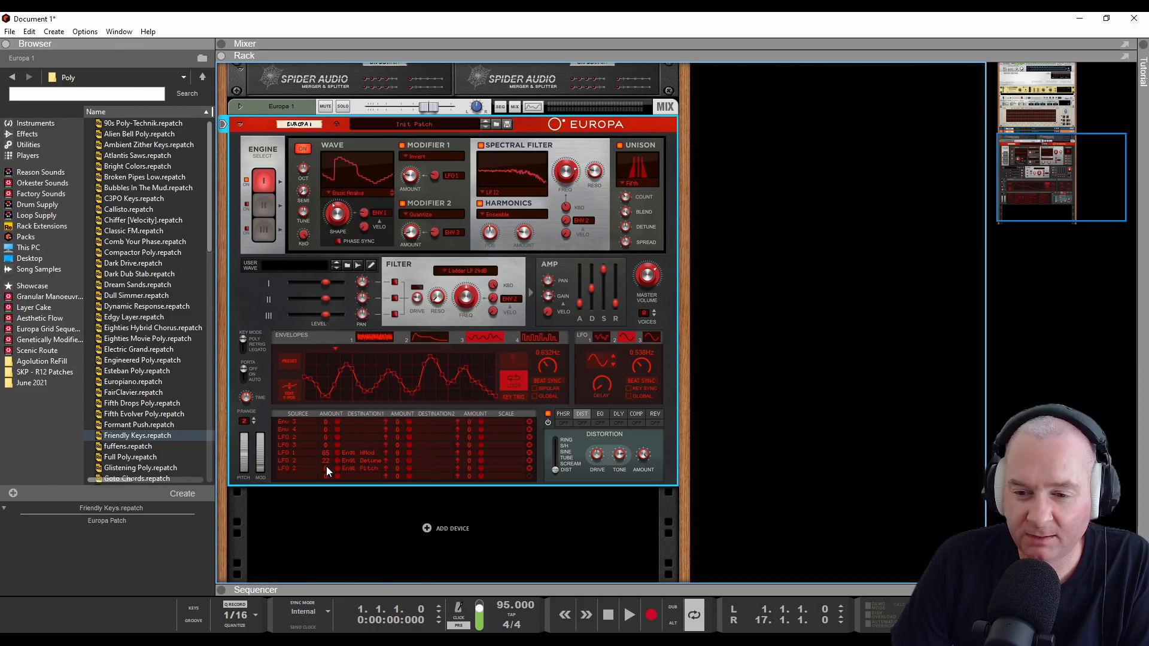
left_click_drag(330, 468, 329, 466)
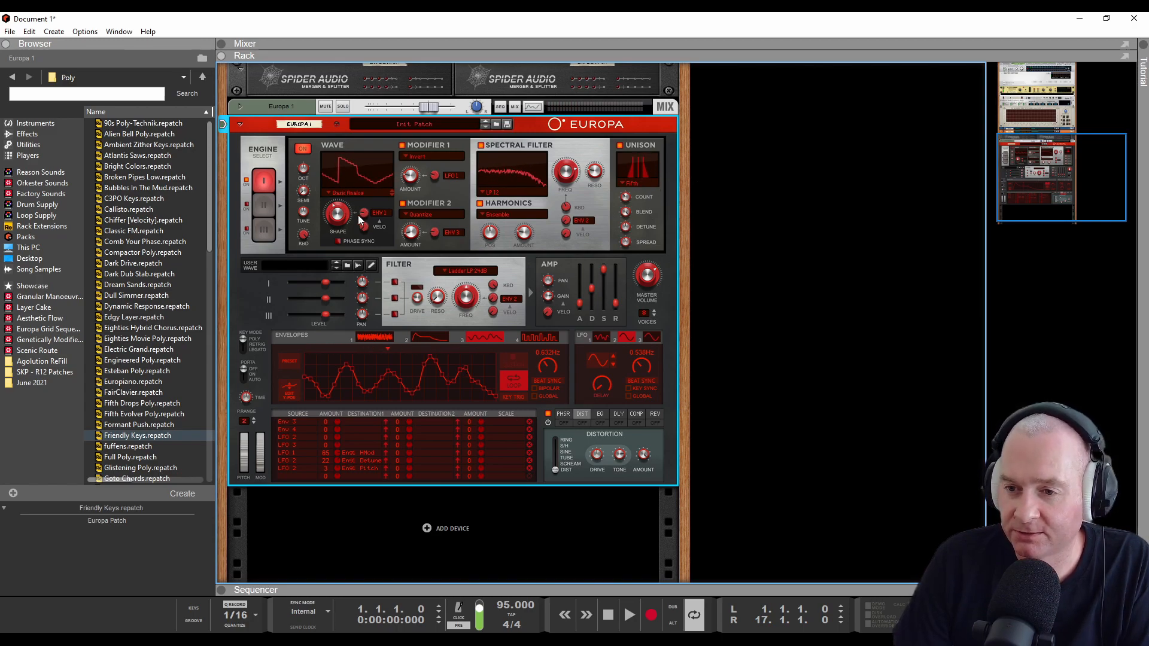
- Route engine 1 through the main filter and lower its frequency, raising the envelope 2 modulation and setting resonance to about 12.1%
left_click(396, 281)
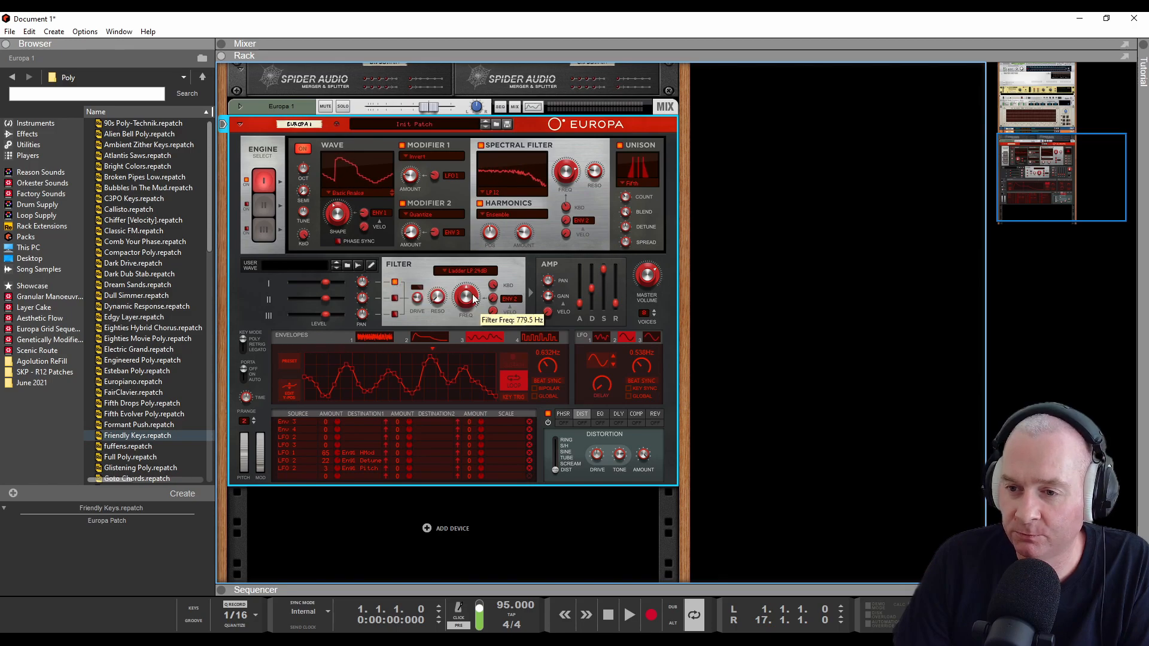
left_click(425, 338)
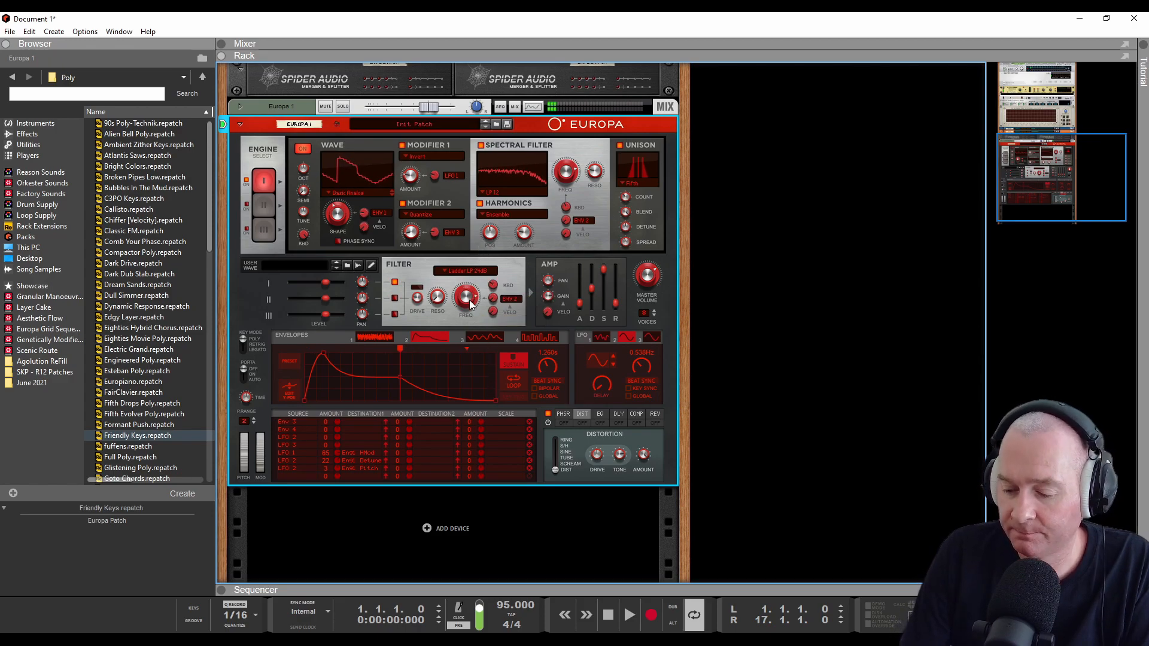
left_click_drag(470, 304, 470, 383)
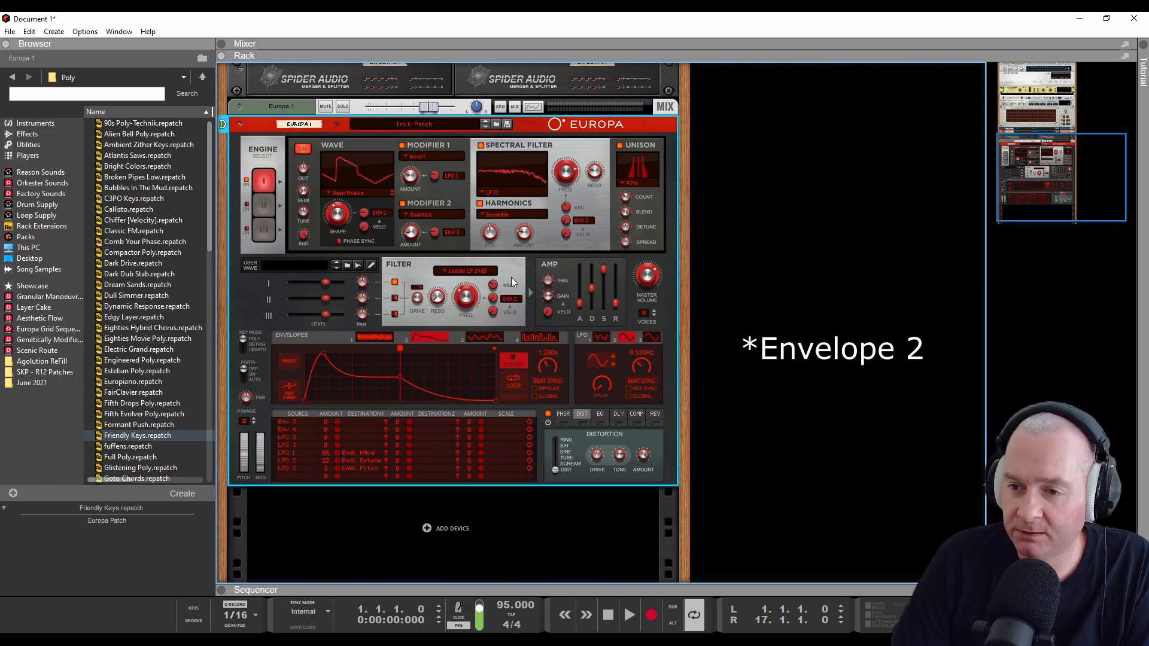
left_click_drag(492, 306, 505, 250)
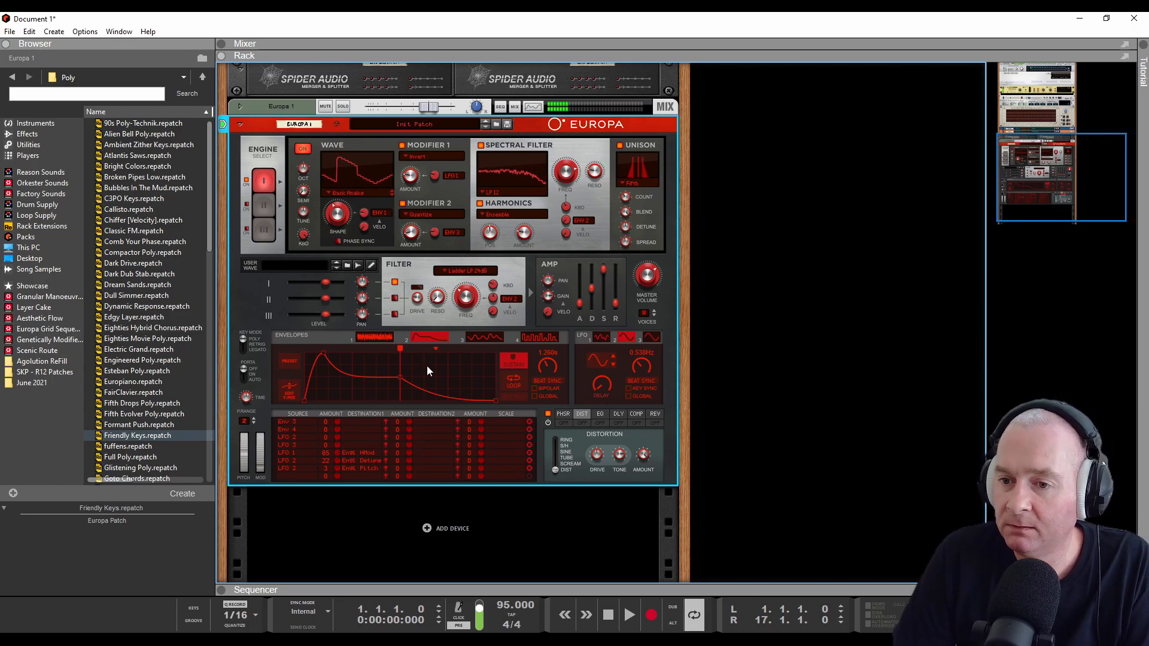
left_click_drag(439, 298, 439, 289)
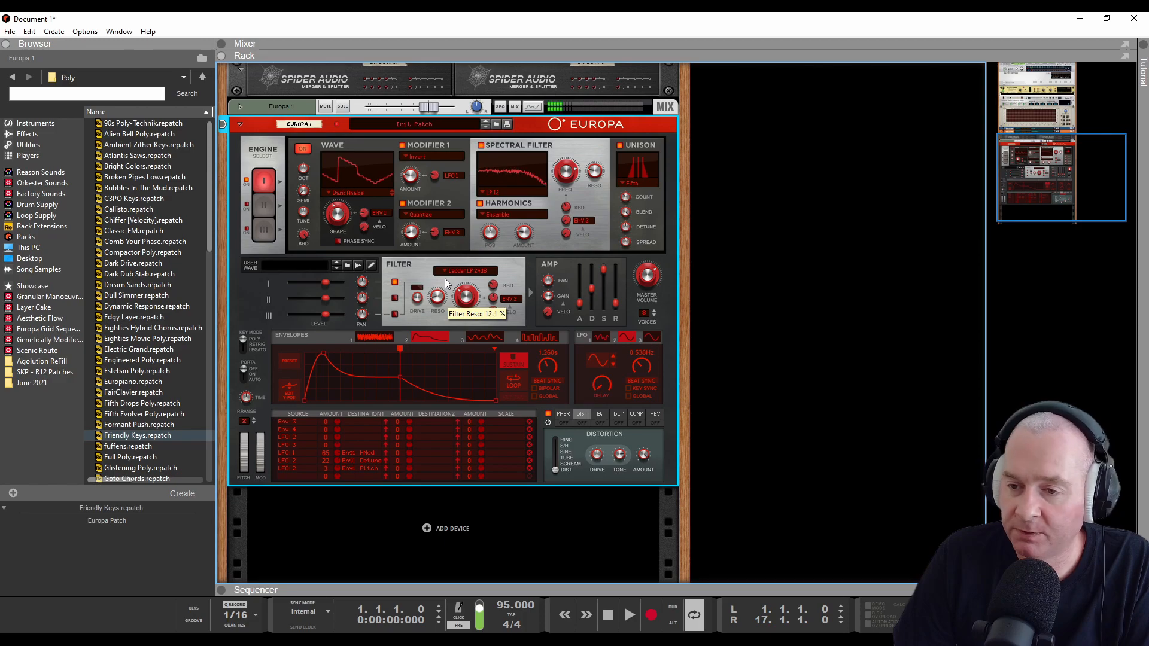
- Load the rising ramp preset into envelope 2 and reshape it into a triangle peaking at the sustain marker
left_click(295, 364)
left_click(338, 393)
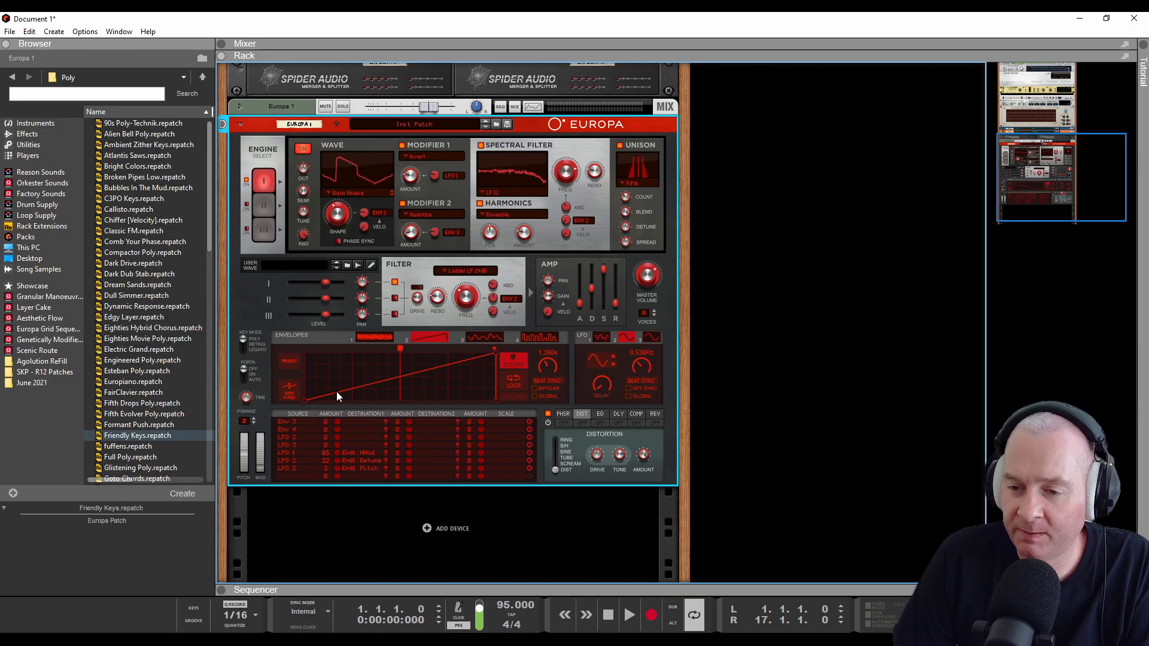
left_click_drag(497, 350, 404, 341)
left_click(509, 361)
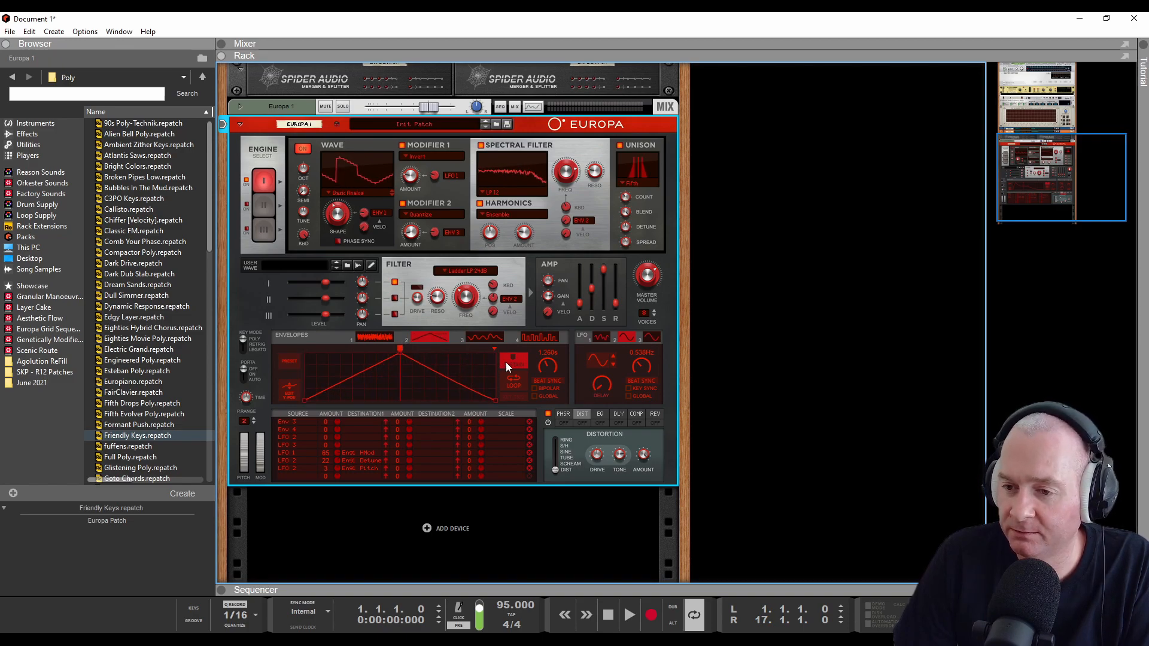
- Slow the amp envelope with an attack of about 1.05 s and longer decay and release, and lengthen envelope 2 to about 3.23 s
mouse_move(592, 290)
left_mouse_down()
mouse_move(597, 266)
mouse_move(619, 292)
mouse_move(583, 286)
left_mouse_up()
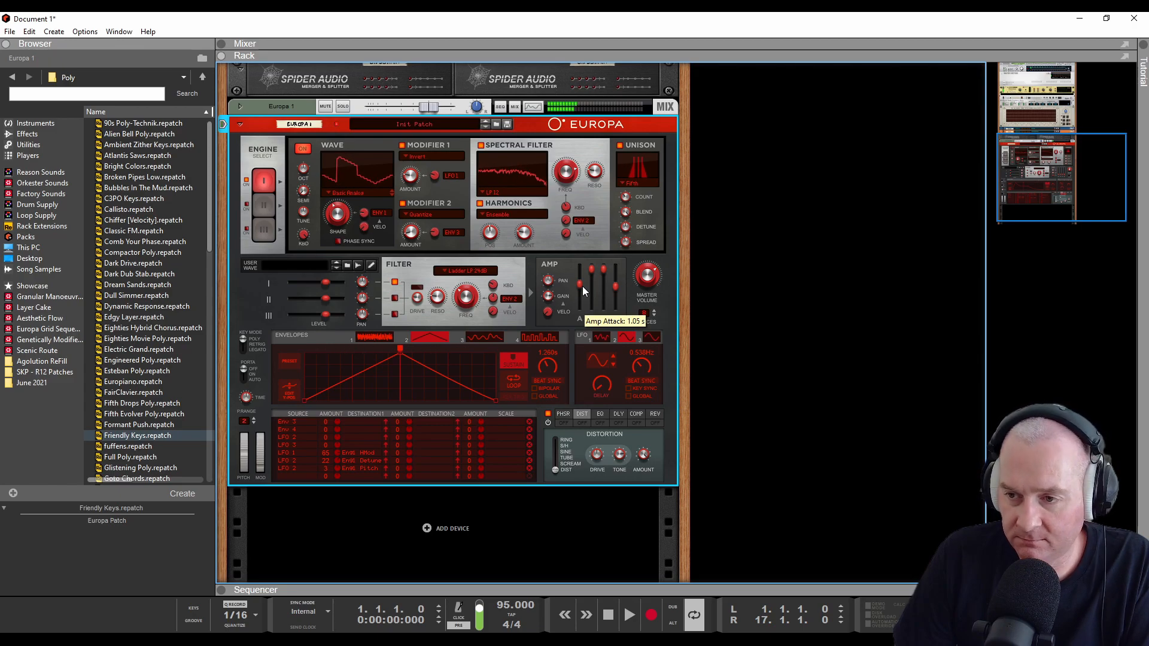
left_click_drag(551, 365, 551, 368)
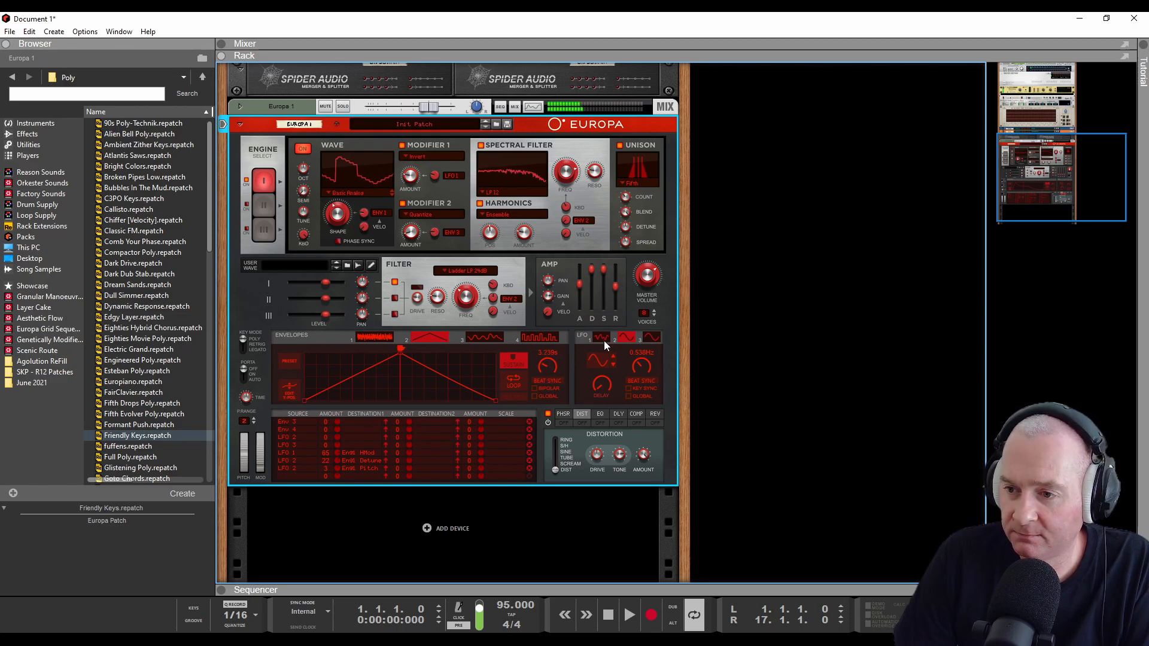
- Raise the polyphony to 16 voices and enable the reverb effect with a longer decay
left_click(655, 313)
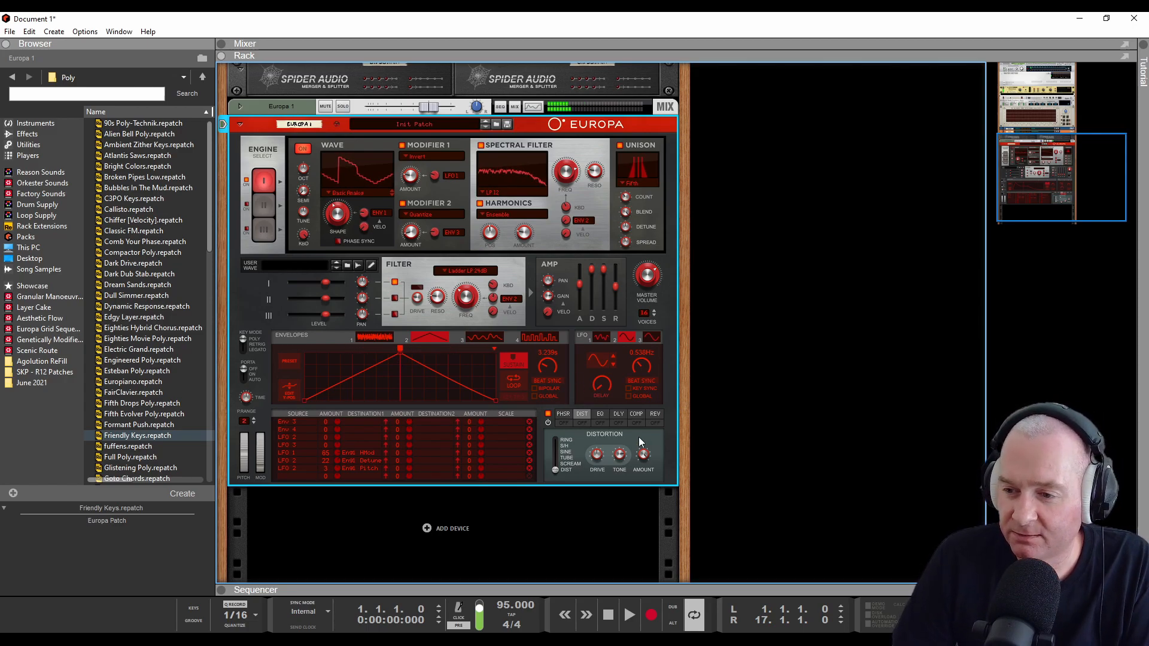
left_click(656, 414)
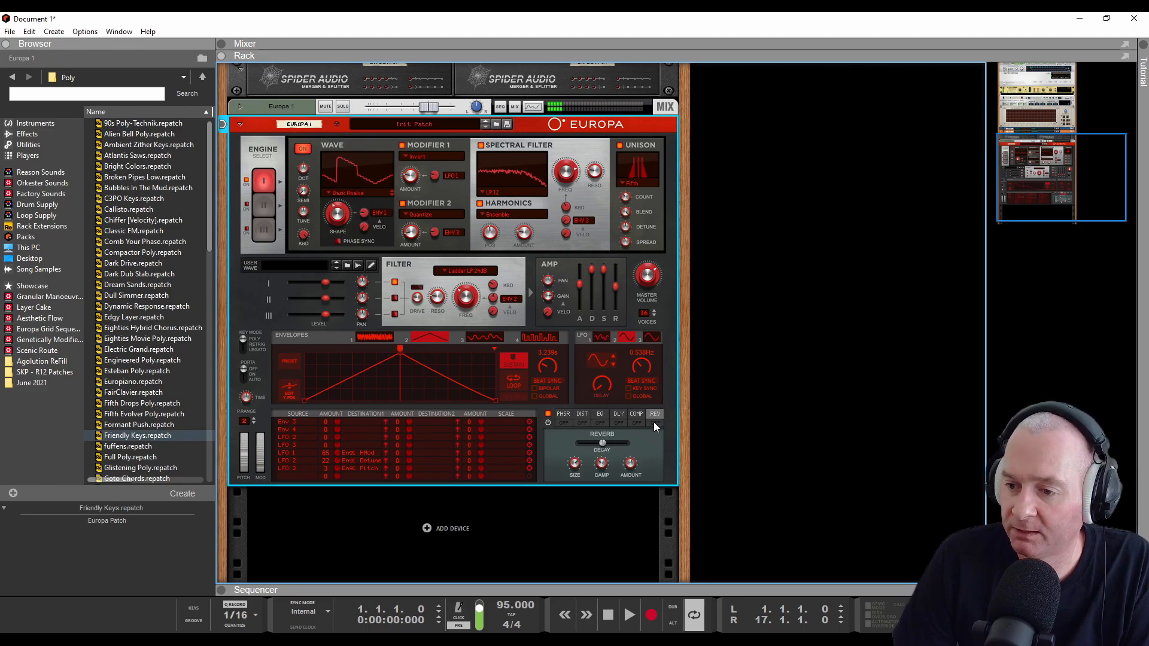
left_click_drag(605, 443, 615, 454)
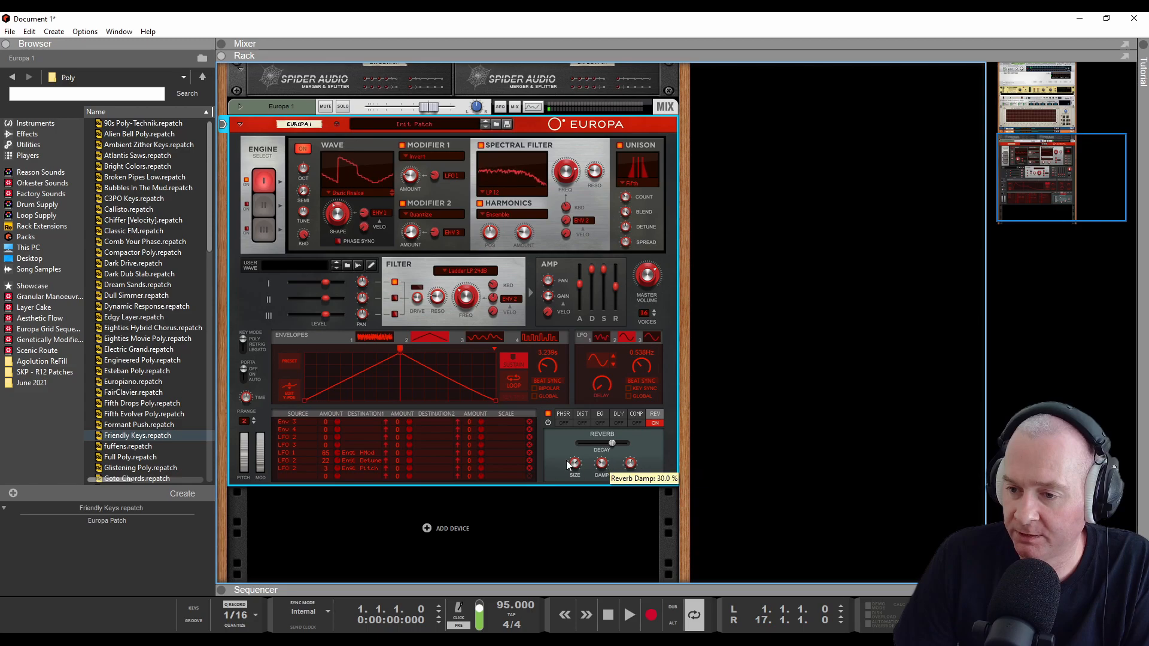
left_click(620, 415)
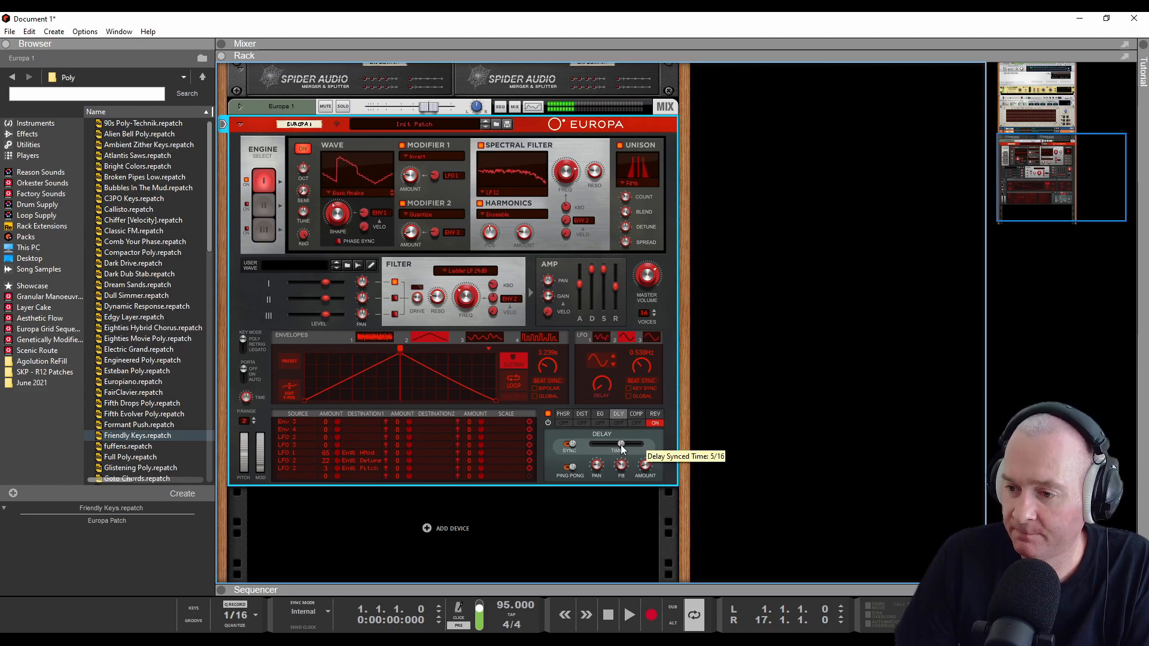
left_click(657, 415)
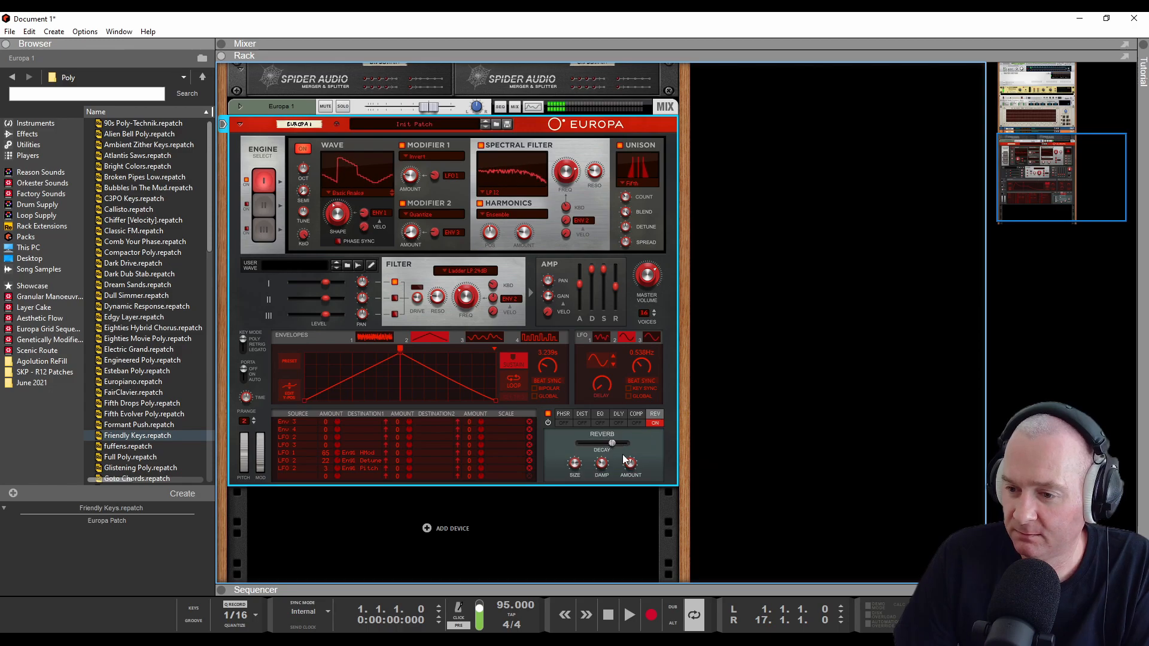
left_click(620, 415)
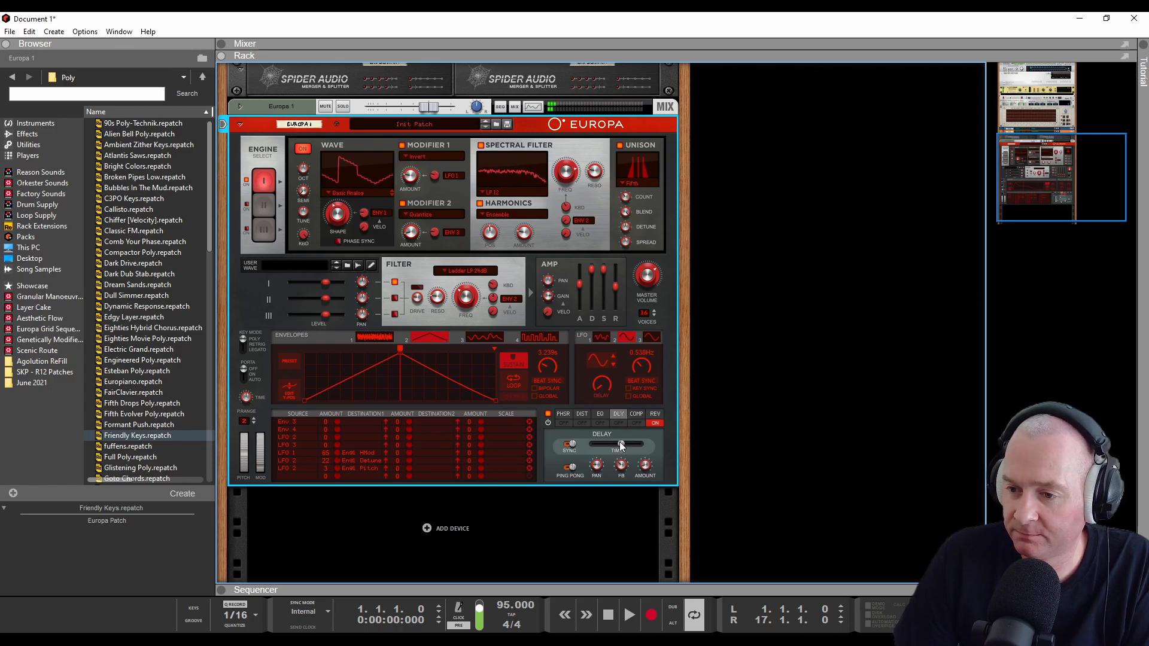
left_click(655, 419)
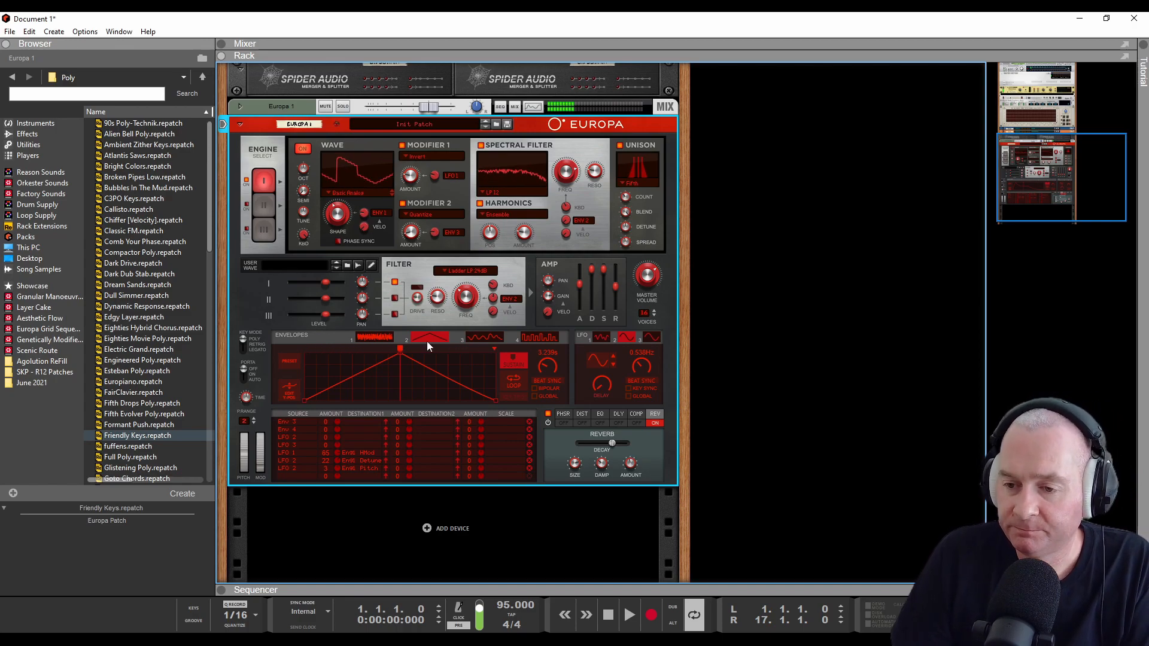
- Set Europa's master volume to 6.7 dB
scroll(558, 432, "up", 3)
left_click_drag(640, 418, 643, 426)
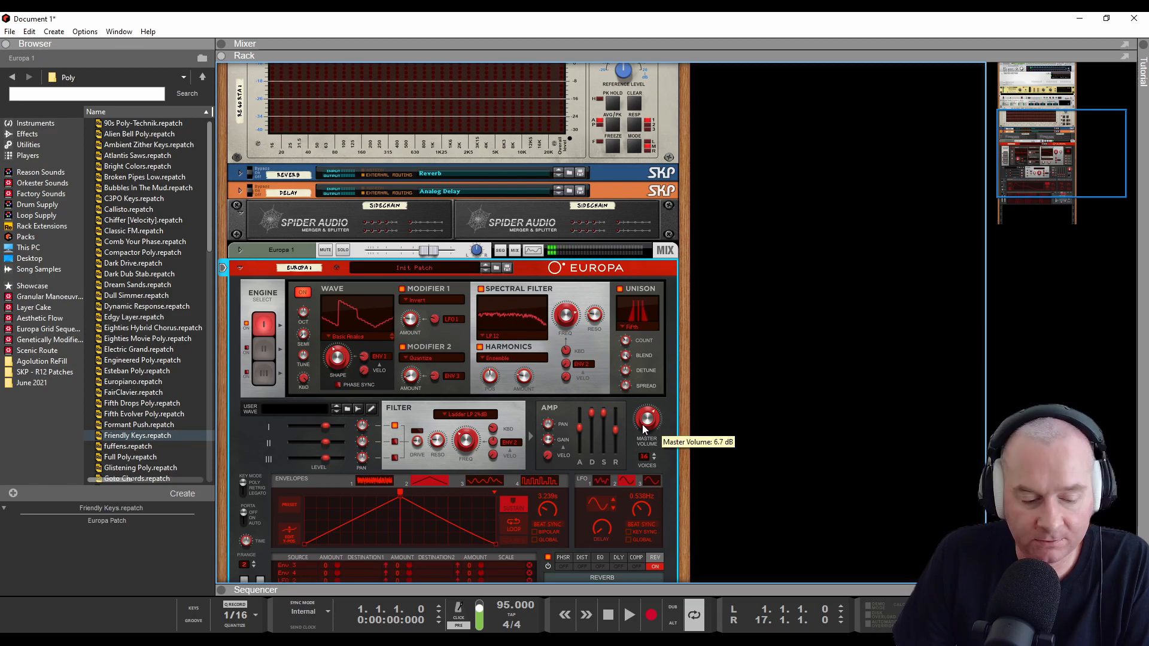
- Check the patch's output level on the master section and loudness meters, and return to the Europa device
scroll(545, 395, "up", 6)
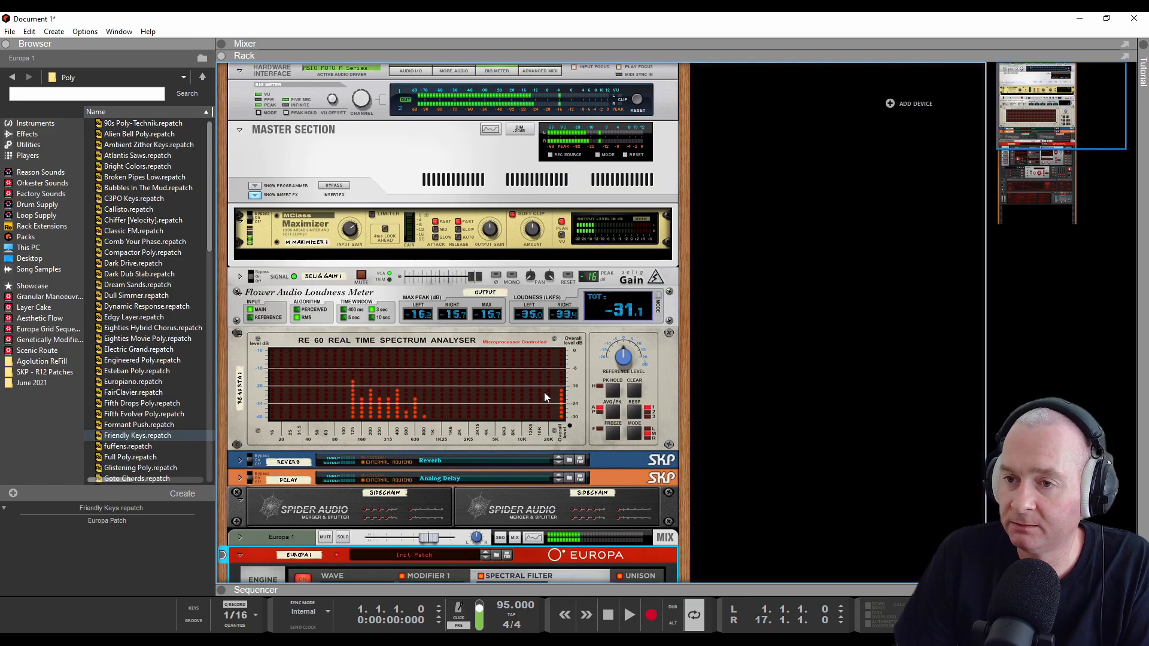
scroll(544, 391, "down", 4)
scroll(544, 391, "down", 4)
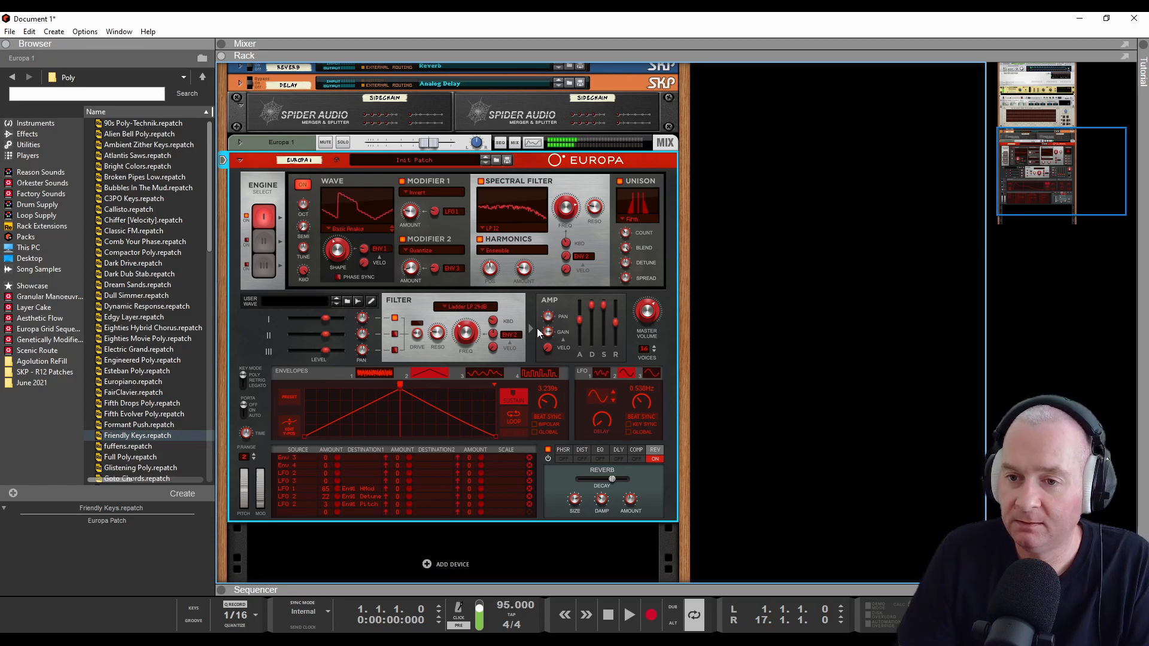
- Audition other waveforms for engine 1, including Pulse Width and Game, and settle on Synced Sine
mouse_move(344, 254)
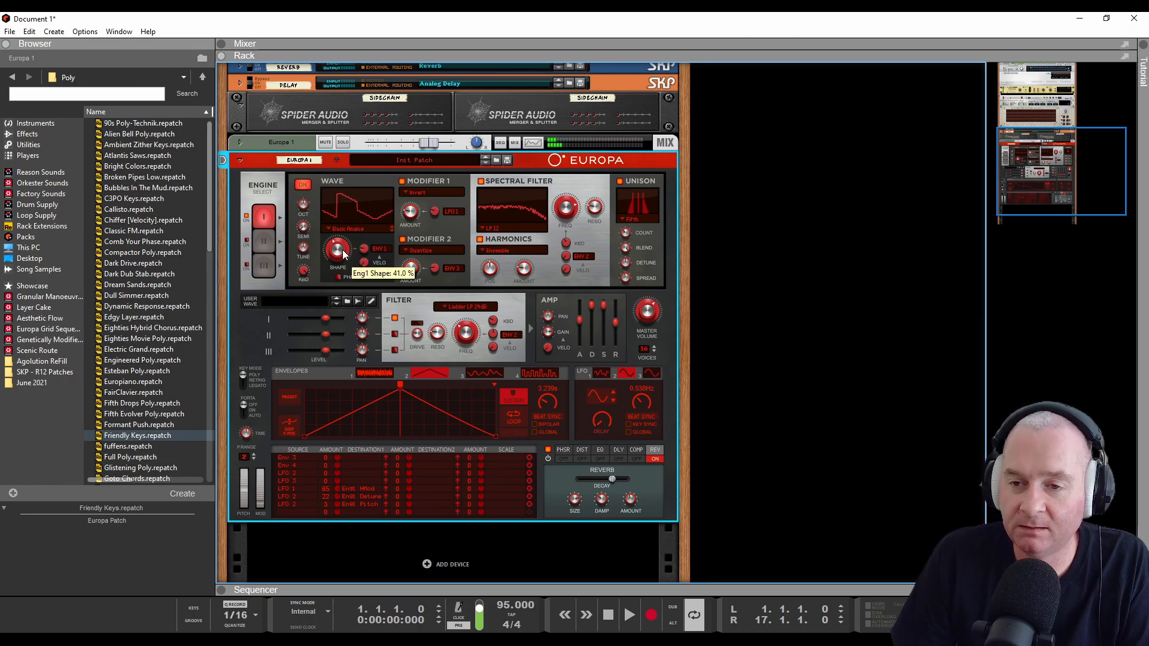
left_click(392, 232)
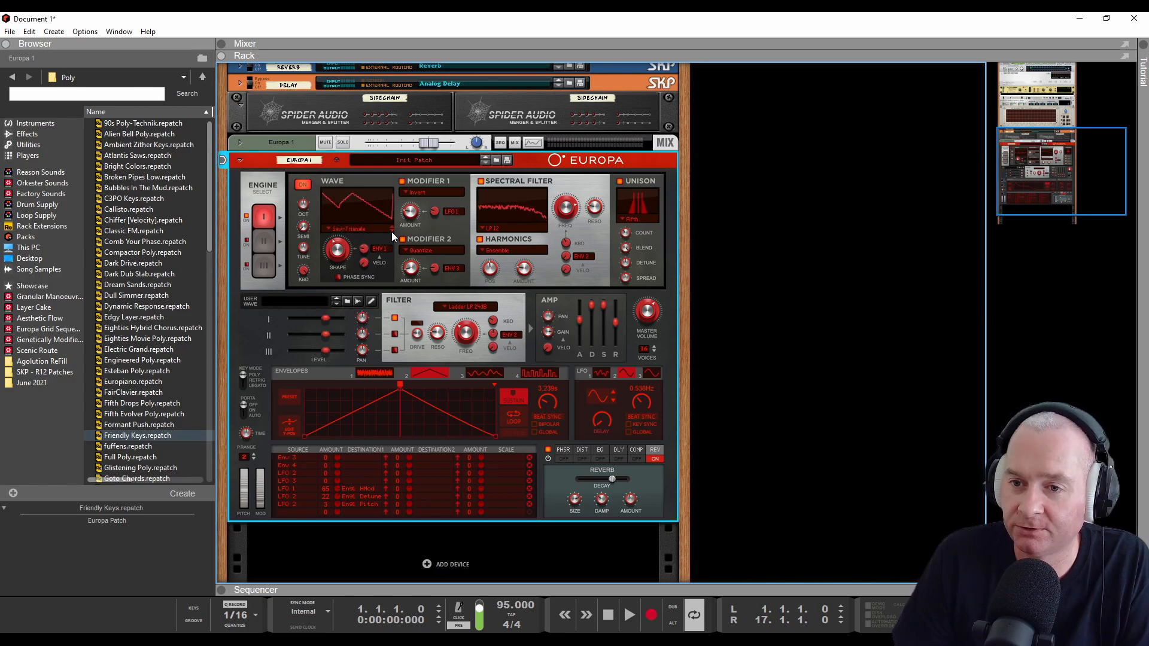
left_click(393, 231)
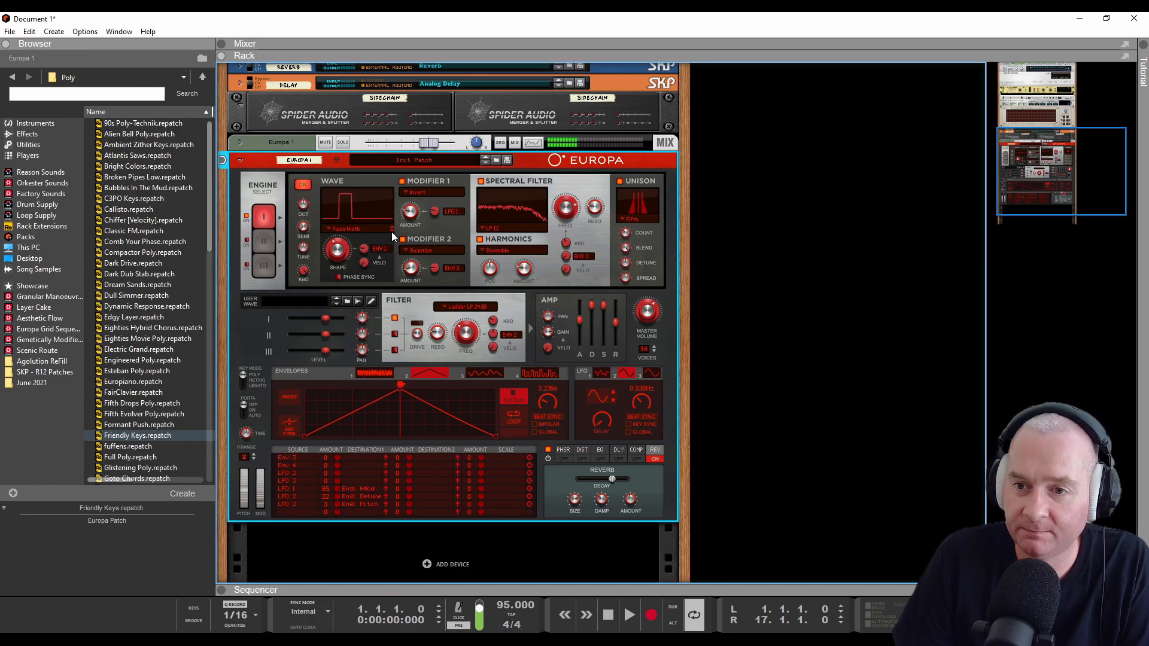
left_click(392, 232)
left_click(392, 231)
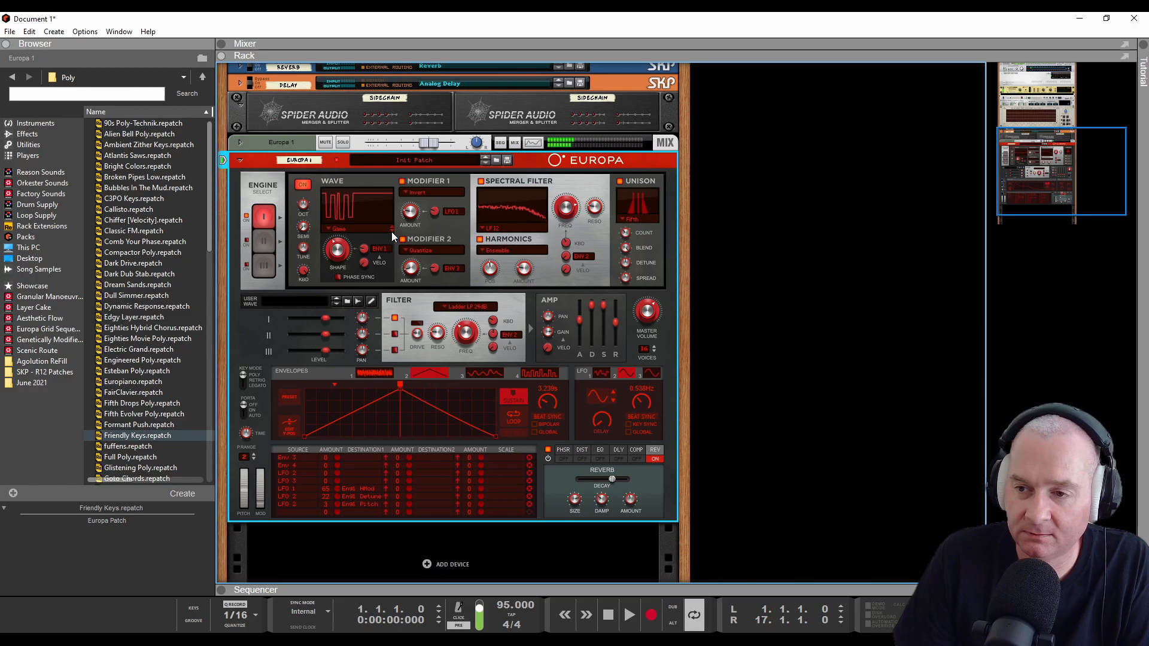
left_click(392, 232)
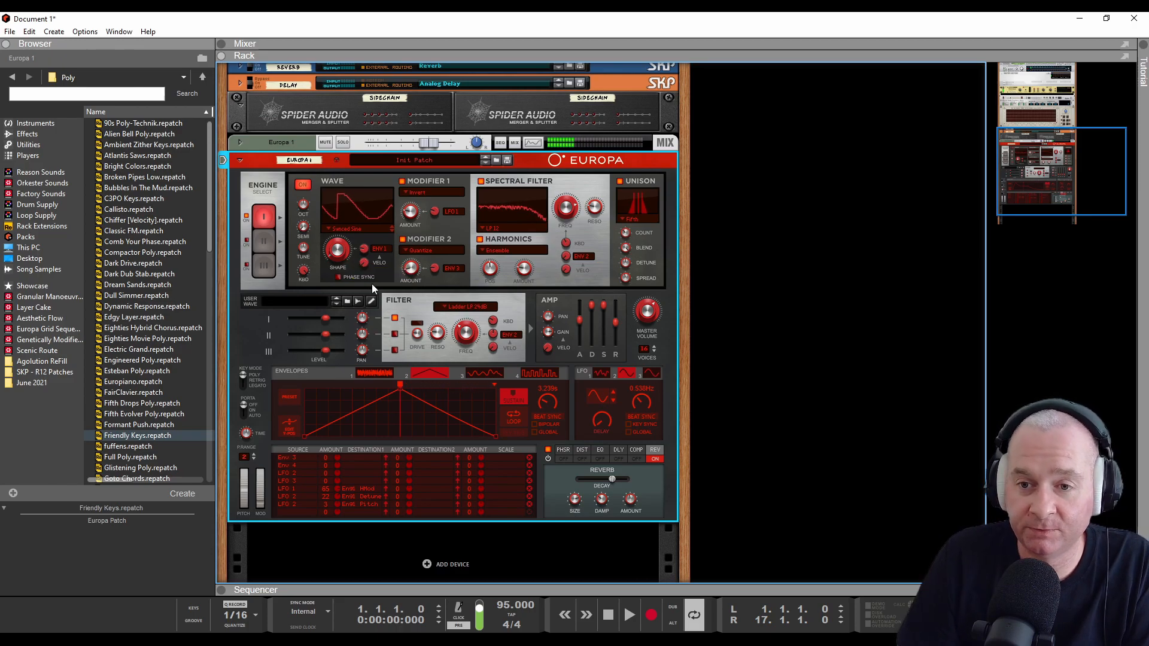
- Look over the settings of engines 2 and 3, and return to engine 1
left_click(266, 242)
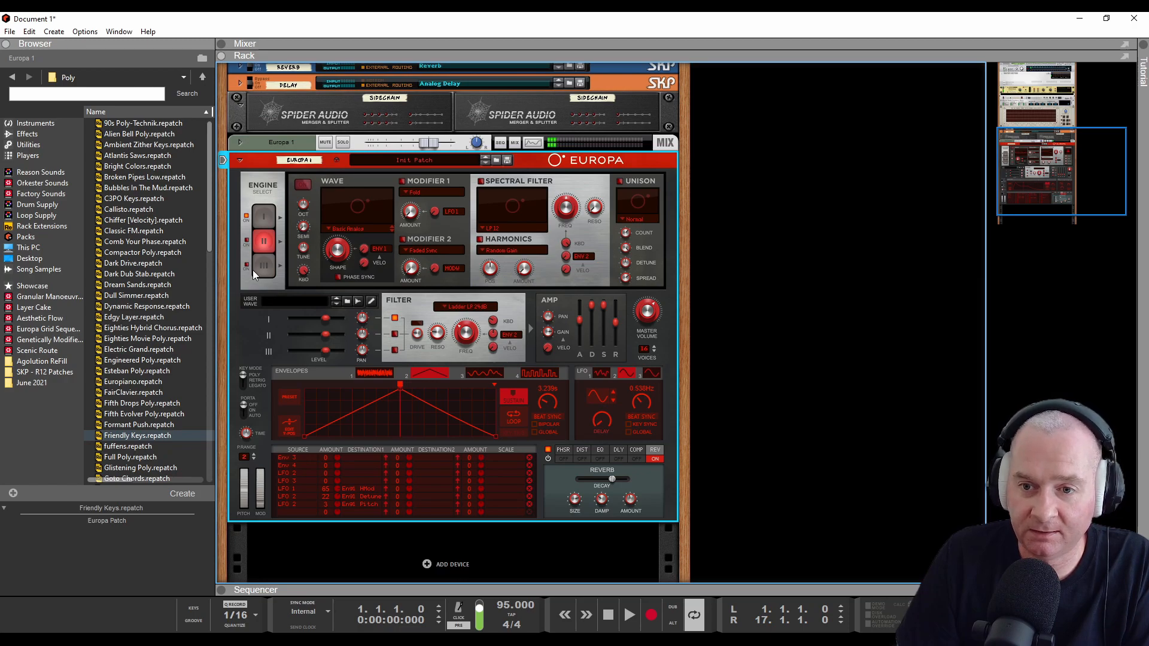
left_click(261, 271)
left_click(262, 220)
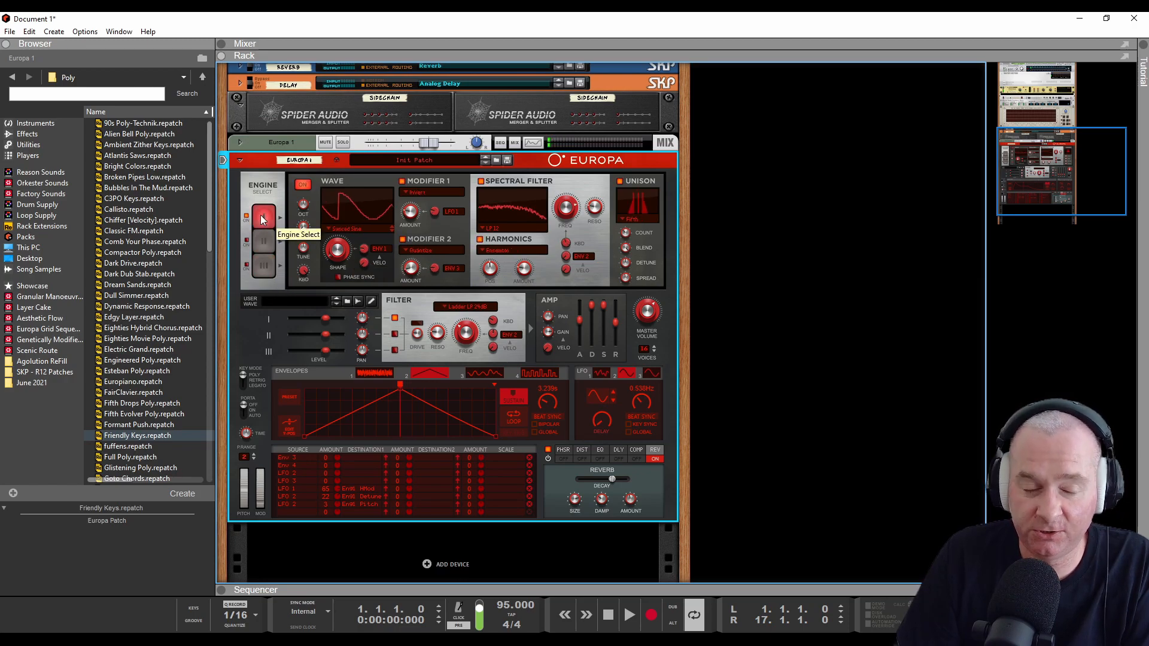